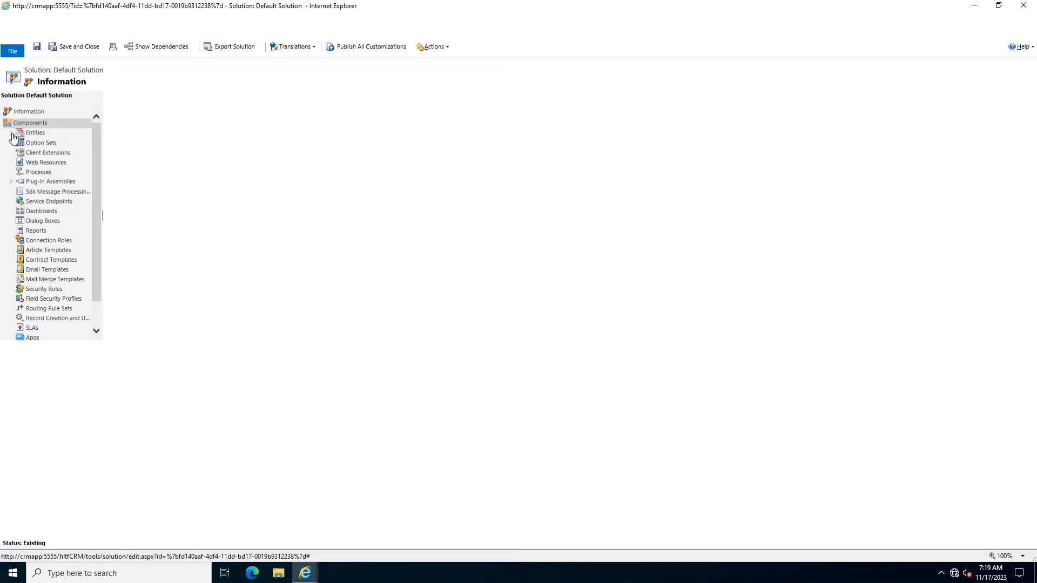
Step: Open the list of forms for the City entity in the default solution
click(998, 4)
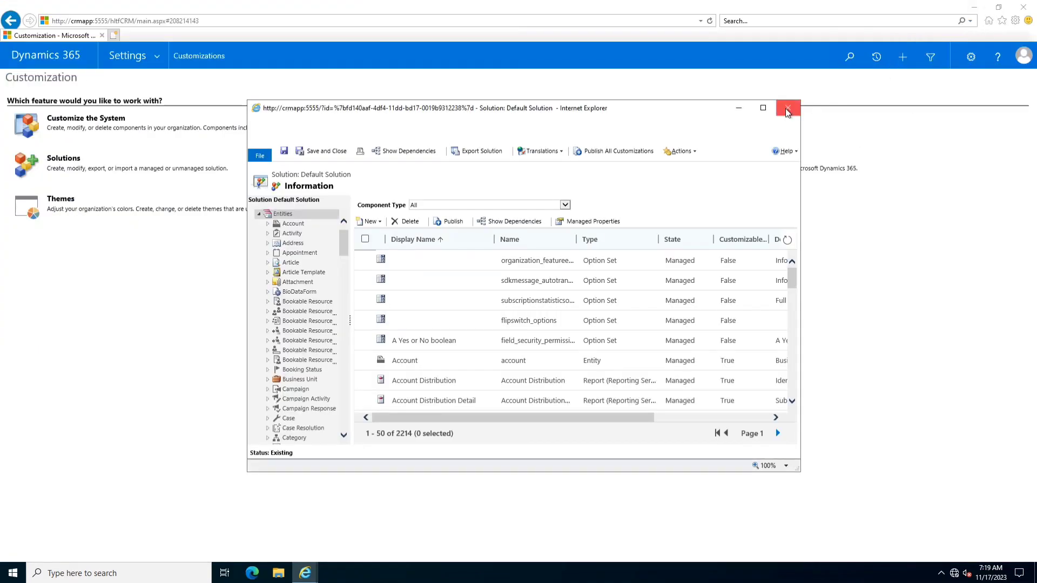
click(763, 107)
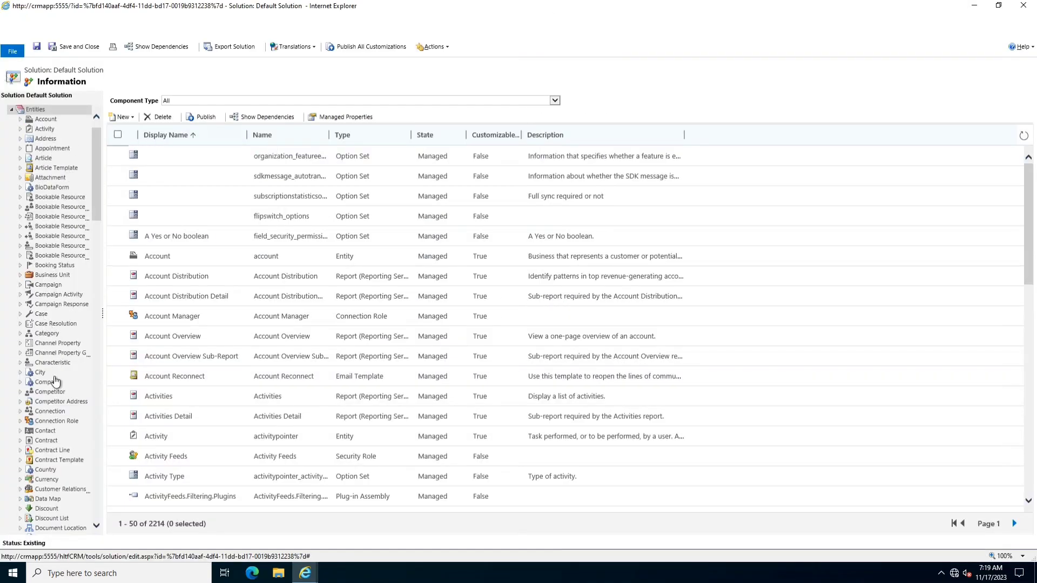
click(40, 372)
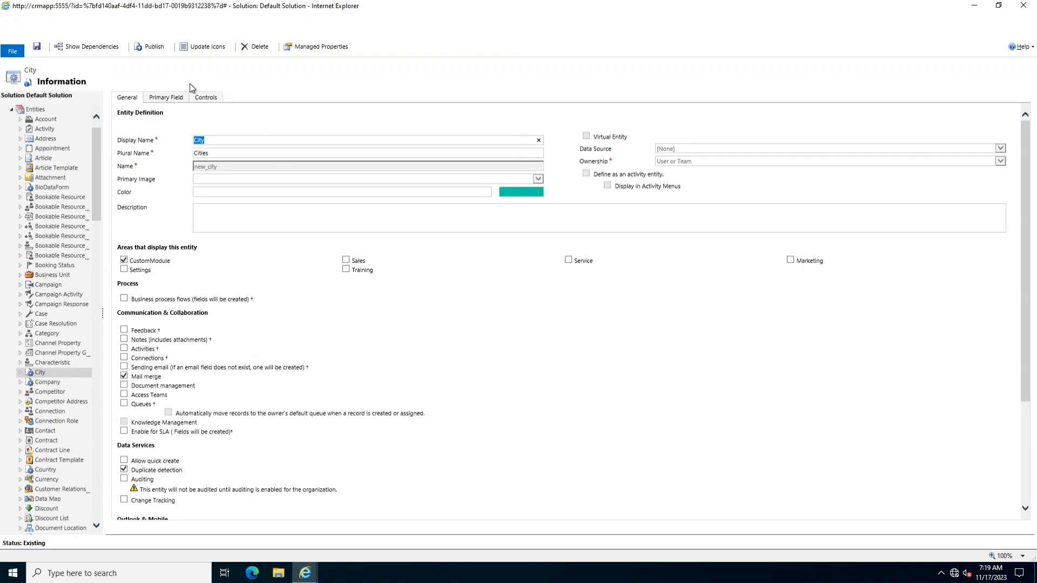
click(44, 374)
click(21, 373)
click(53, 396)
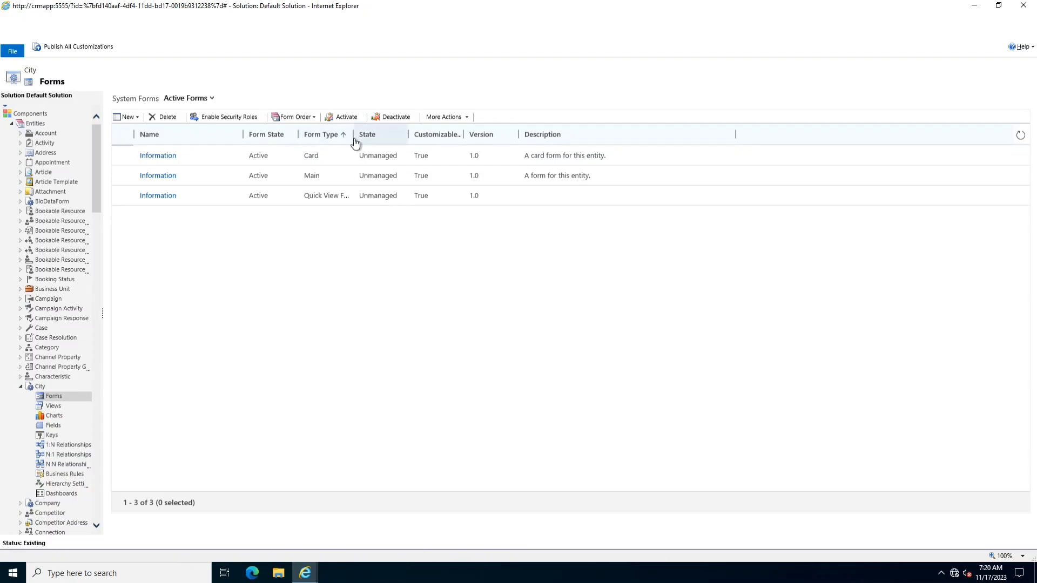
Step: Widen the Form Type column, then open City's Main form in a maximized editor window
drag(353, 140, 425, 140)
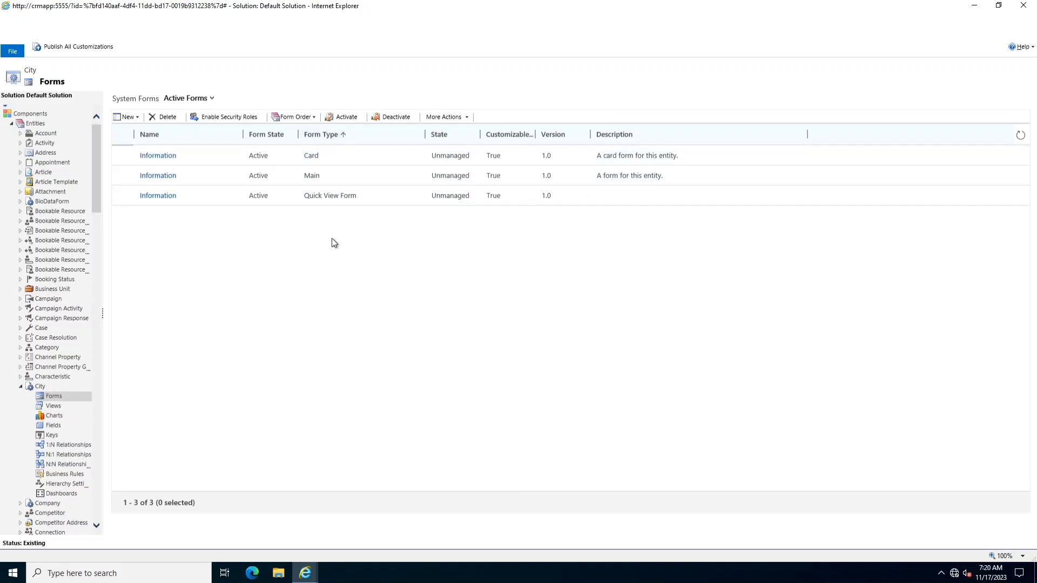
click(165, 176)
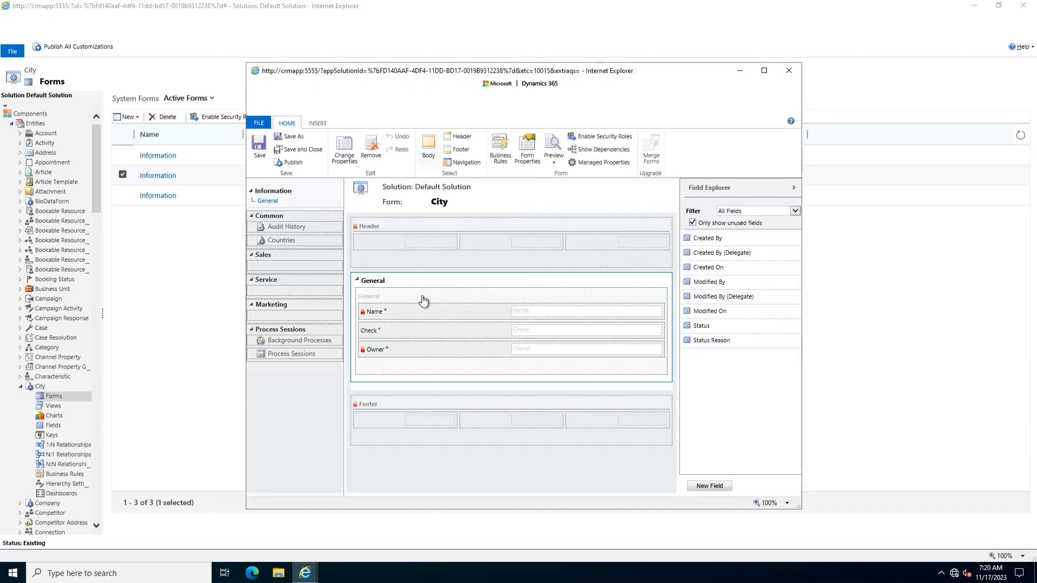
click(773, 71)
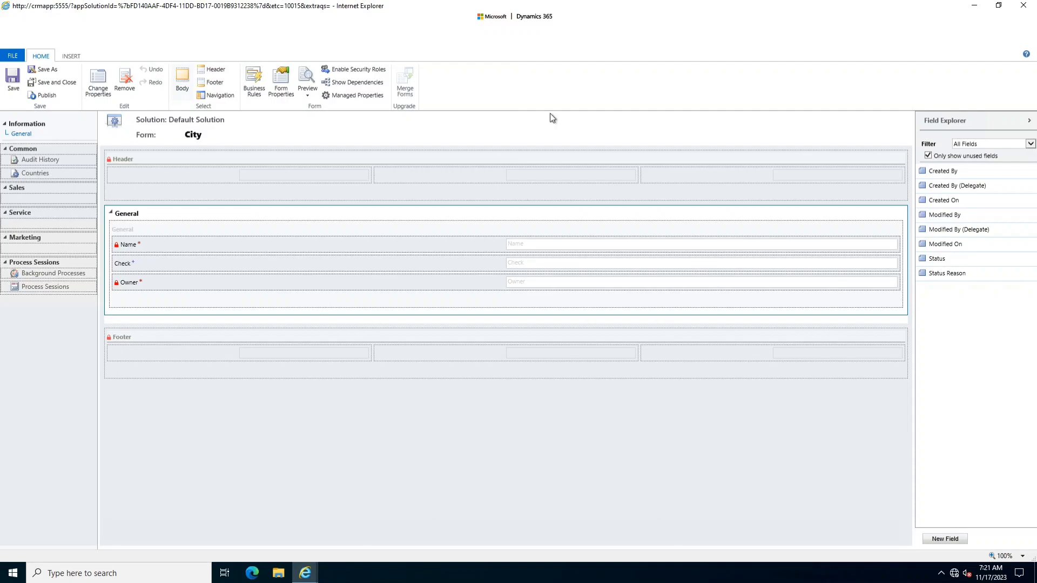
Step: Switch to the PowerPoint presentation, present the "Main Form Editing – Components Adding" slide, and end the show
mouse_move(574, 2)
click(627, 6)
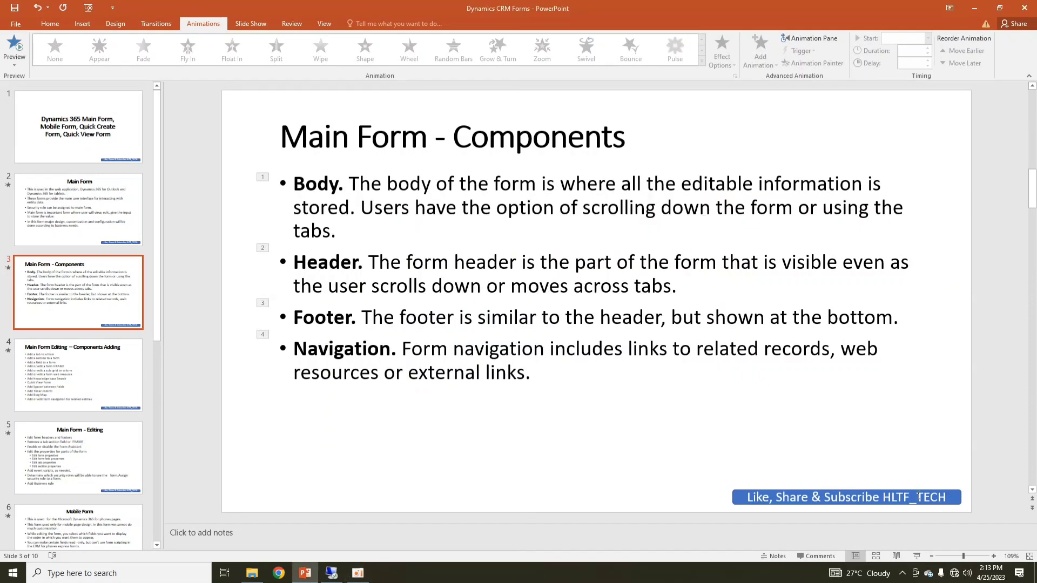
click(916, 556)
key(Right)
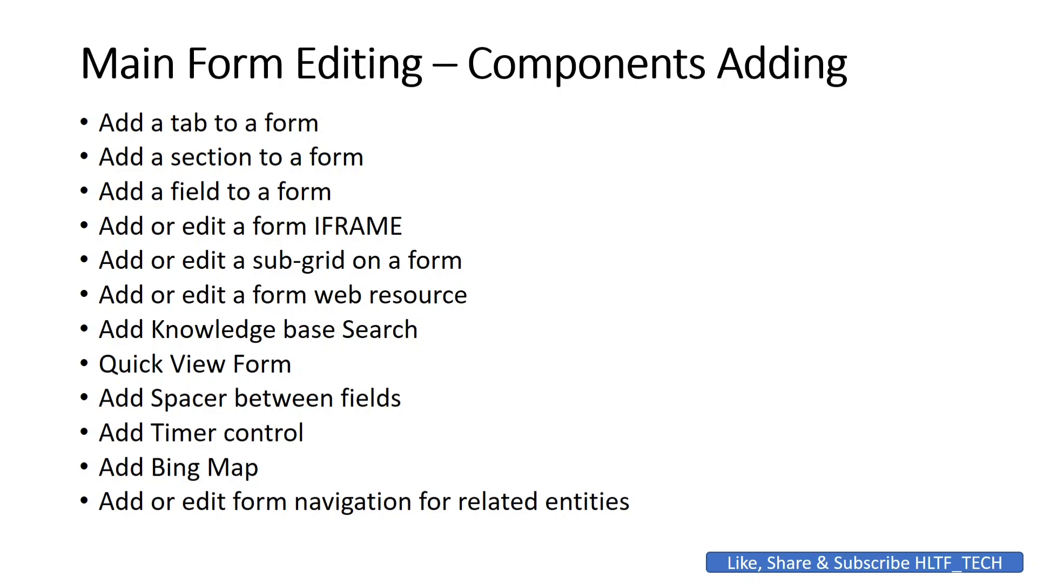
right_click(576, 424)
click(608, 413)
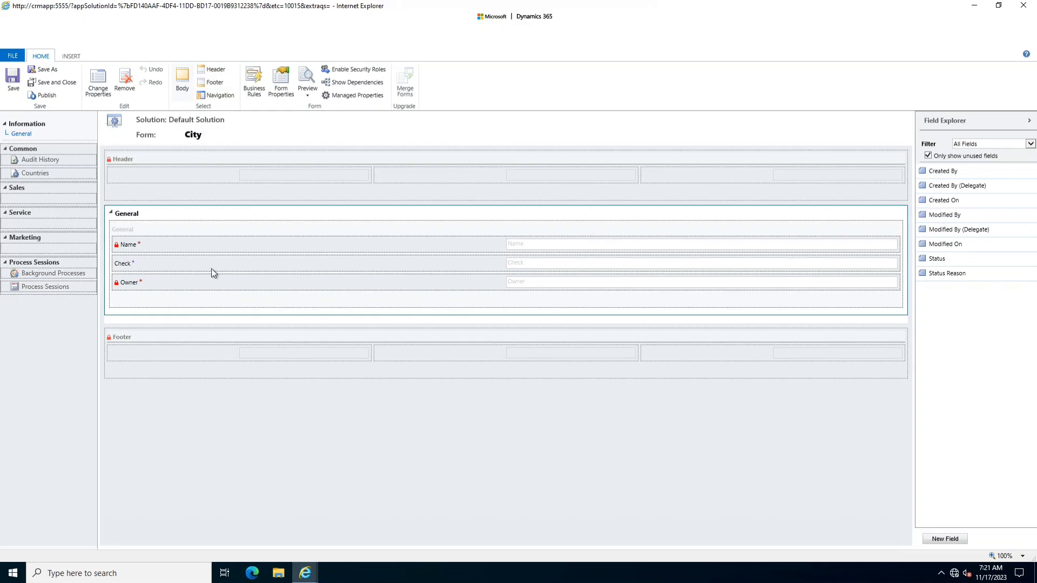
Step: Add a one-column section beneath the General section of the City form and review its section properties
click(66, 56)
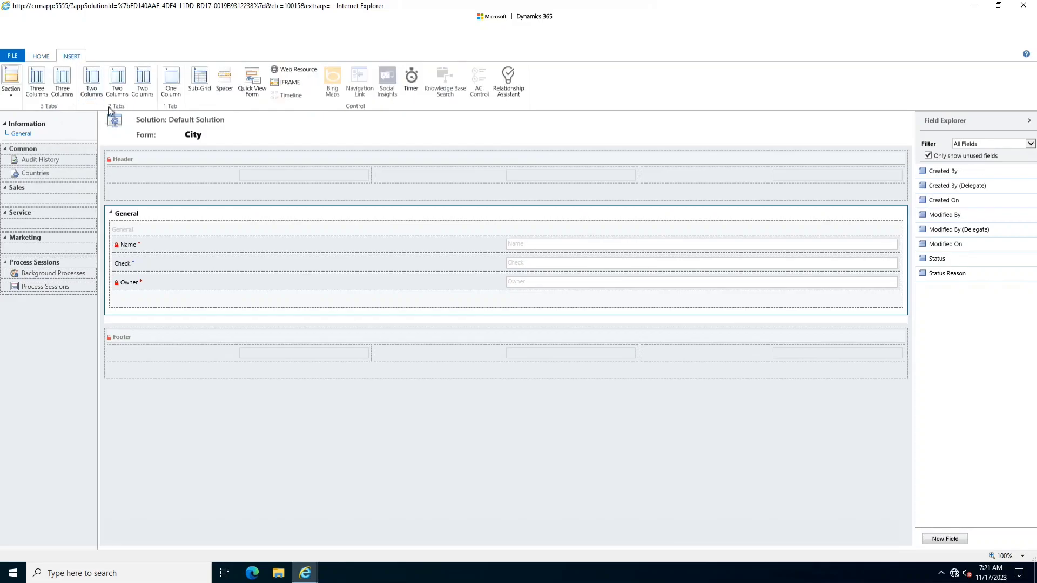
click(11, 91)
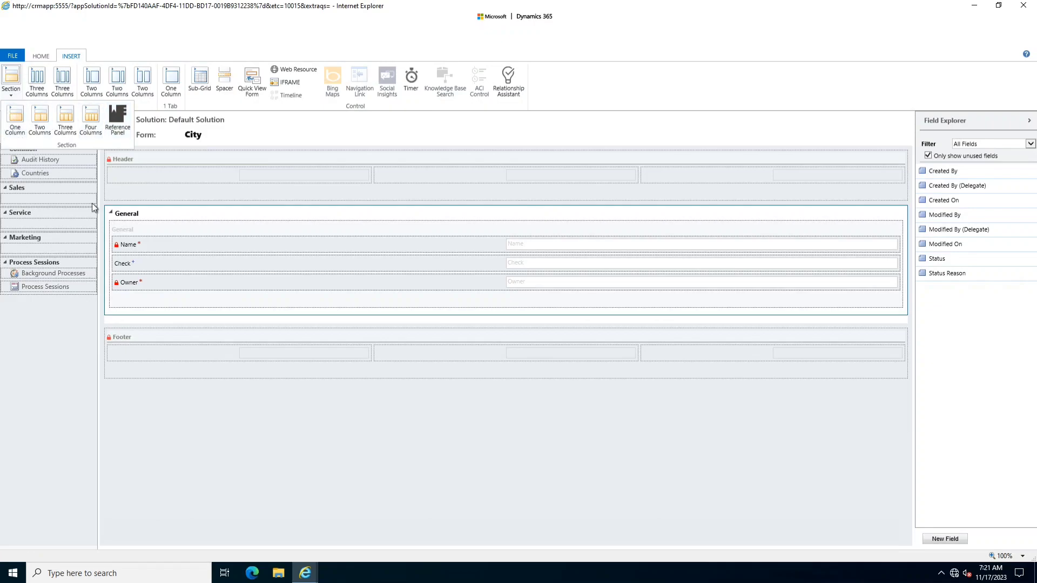
click(151, 324)
click(12, 81)
click(22, 143)
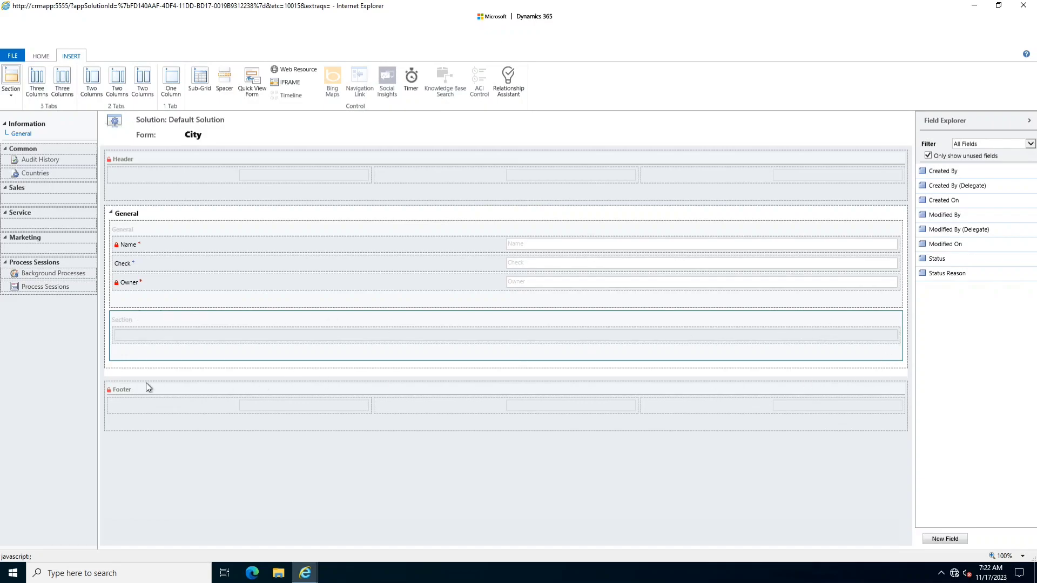
double_click(120, 318)
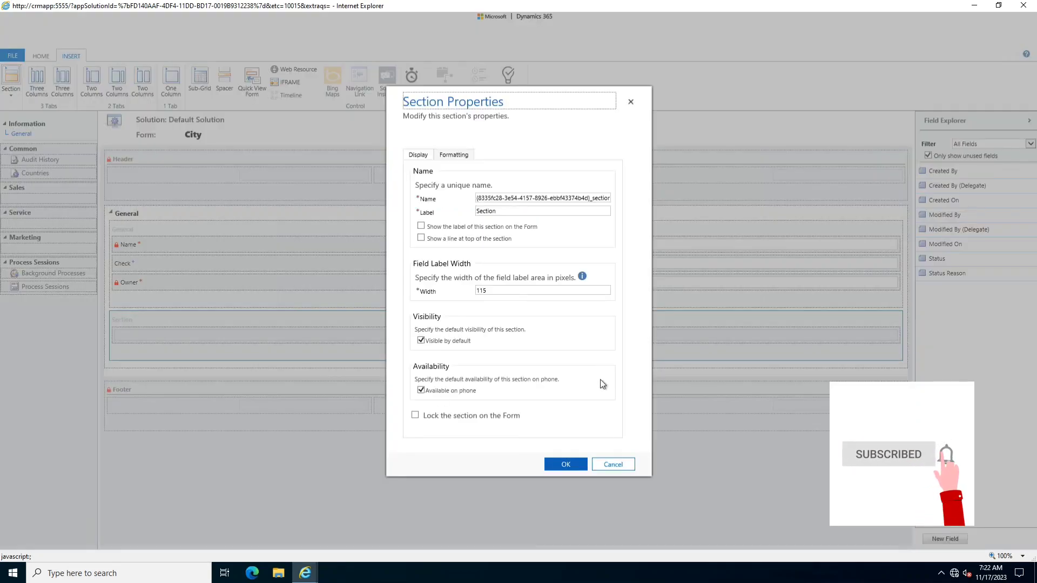
click(612, 464)
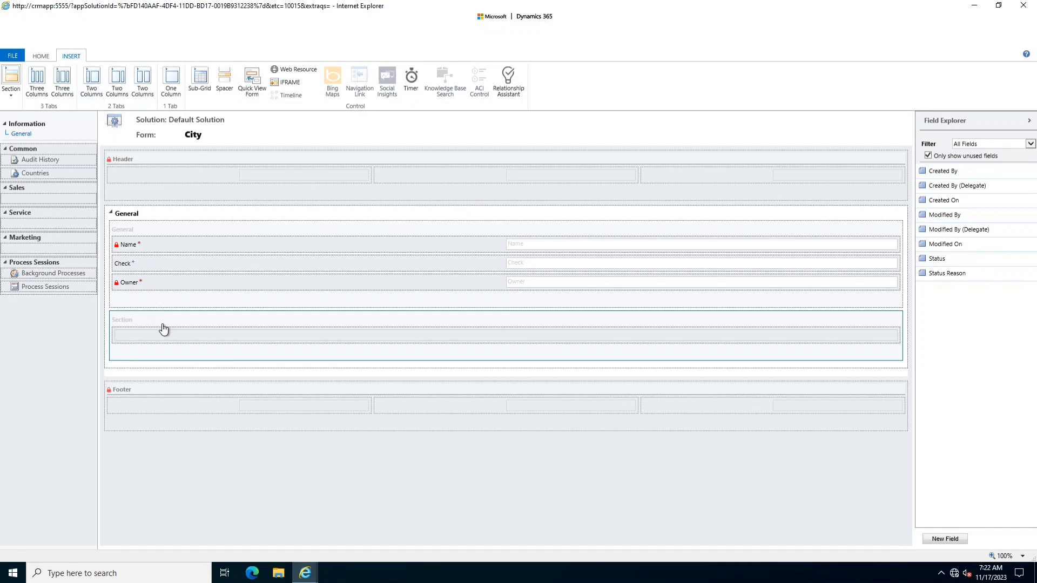
Step: Insert a three-column tab with a wider middle column below the General tab, and select it
click(61, 86)
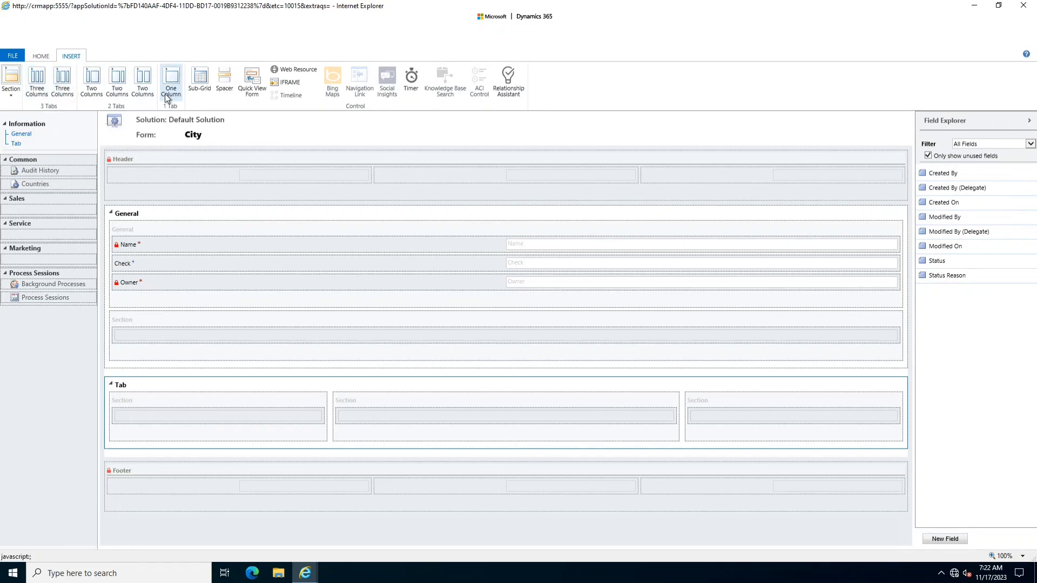
click(140, 328)
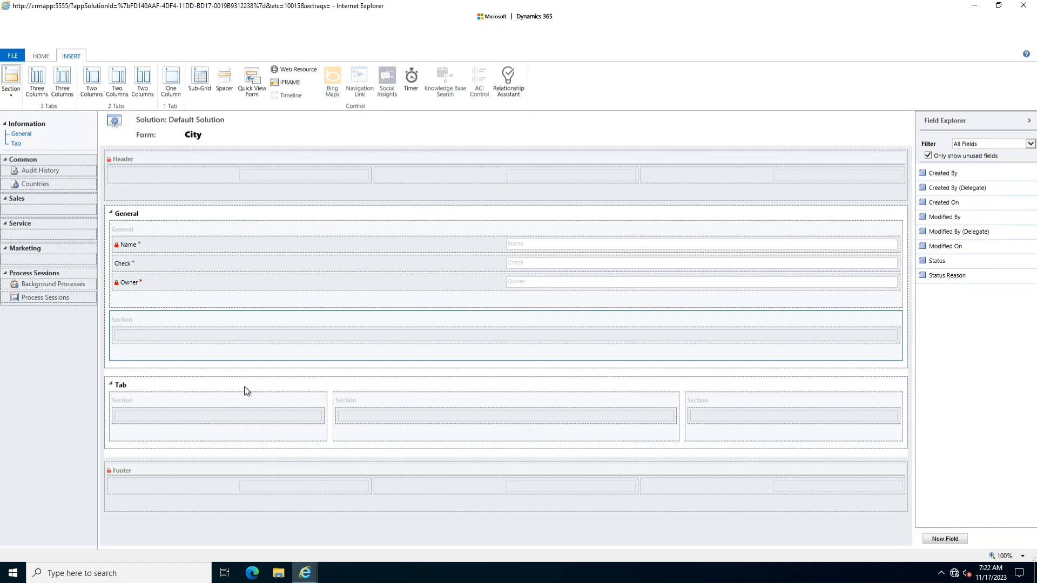
click(169, 390)
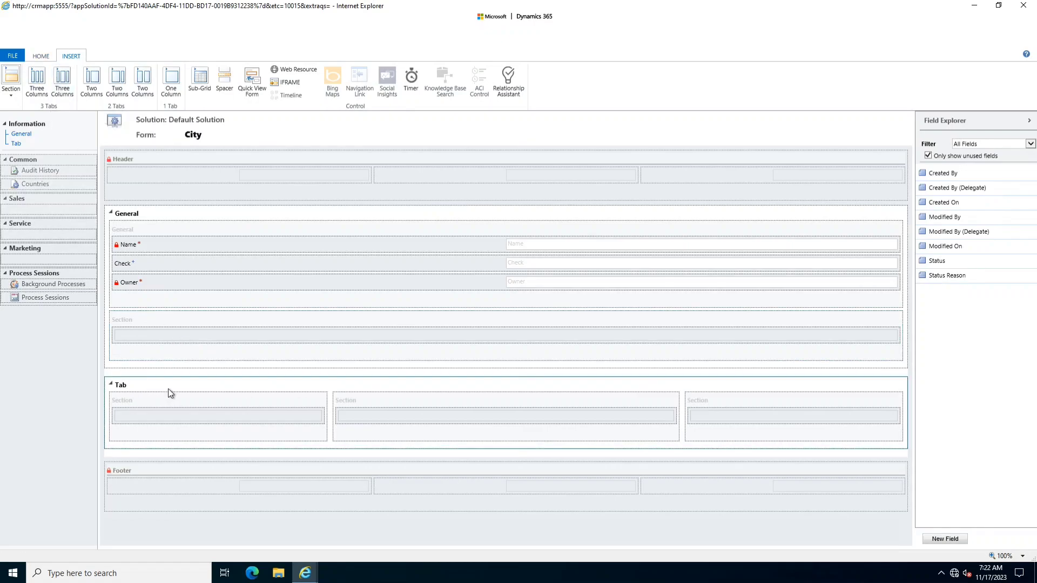
Step: Try the different two-column layouts in the new tab's formatting properties and discard the changes
double_click(167, 388)
click(471, 176)
click(513, 285)
click(573, 287)
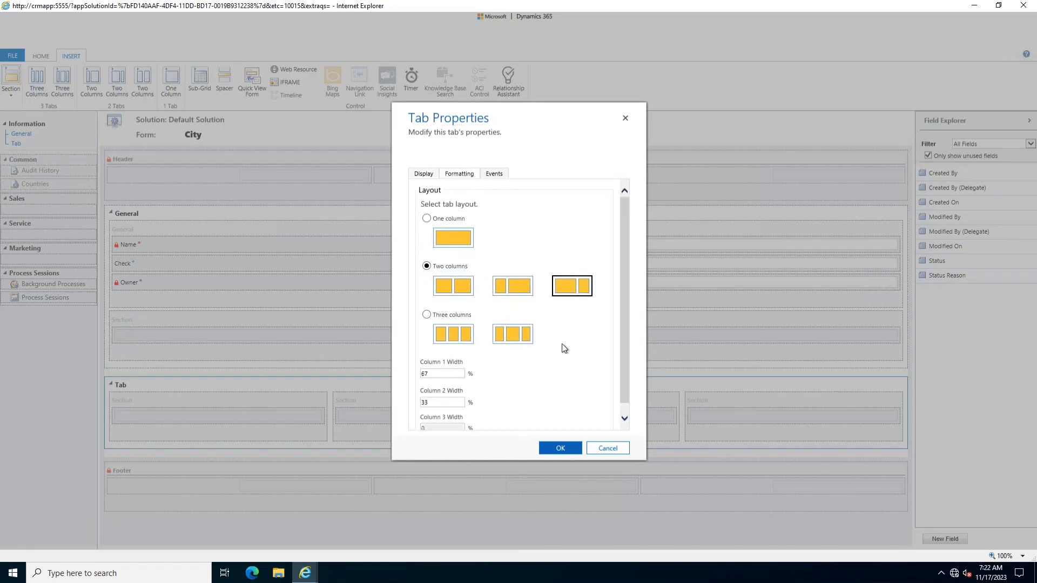
click(457, 289)
scroll(552, 346, down, 1)
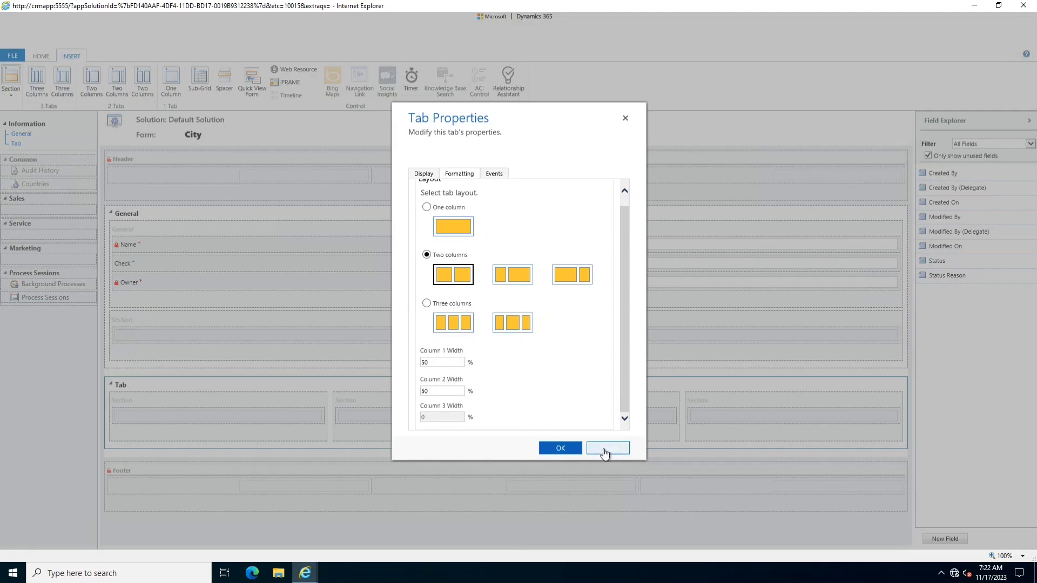
click(514, 276)
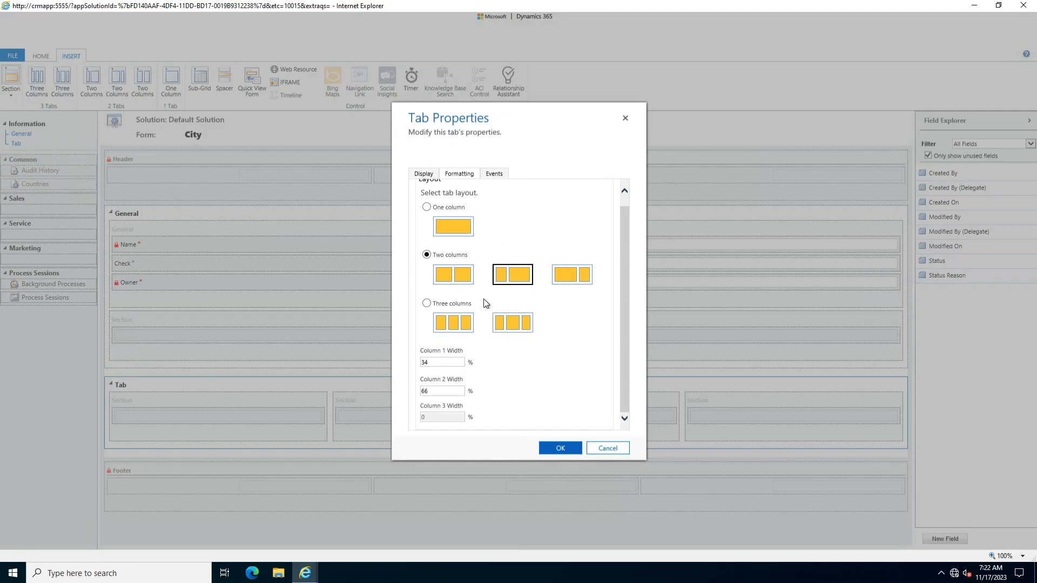
click(596, 449)
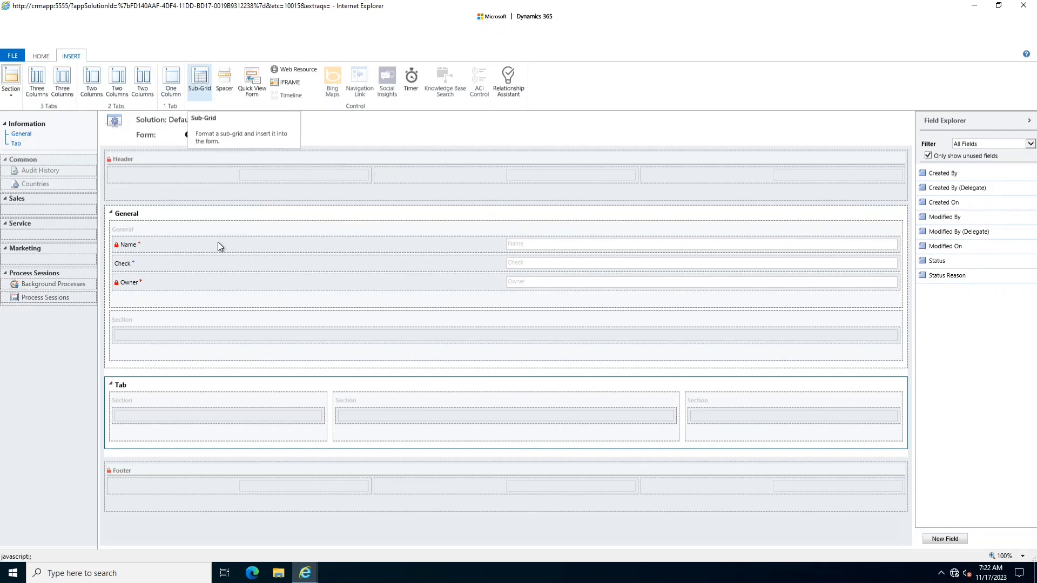
Step: Insert a sub-grid named "testsubgrid" for Countries (City) into the first section of the new tab
click(198, 88)
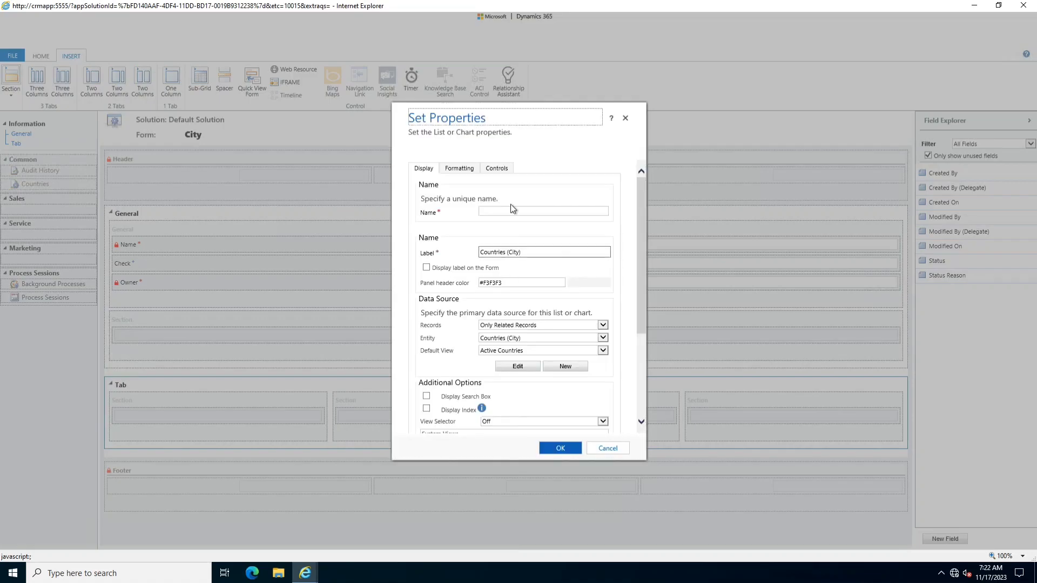
text(test)
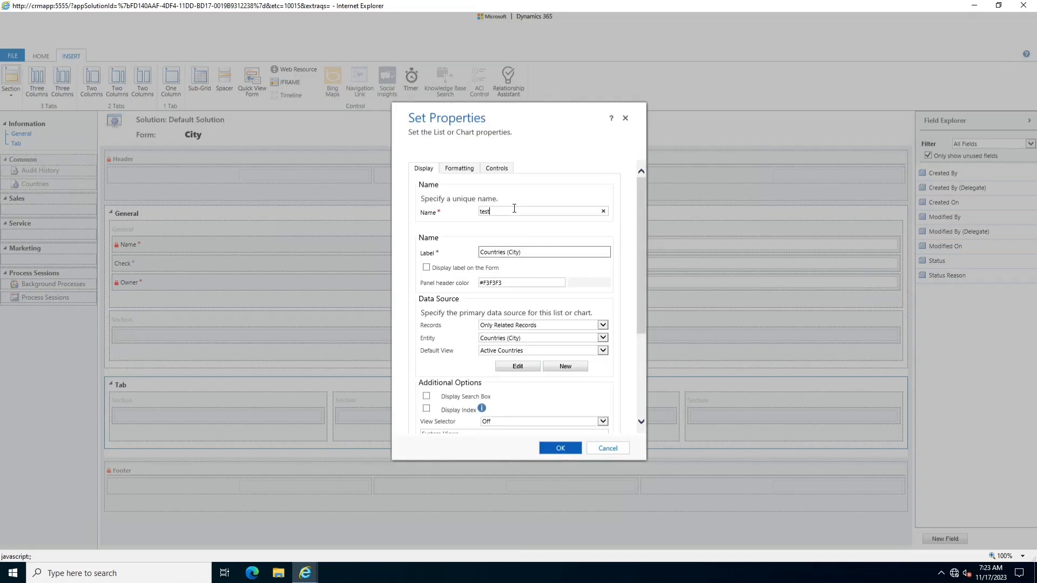
text(subgr)
click(560, 448)
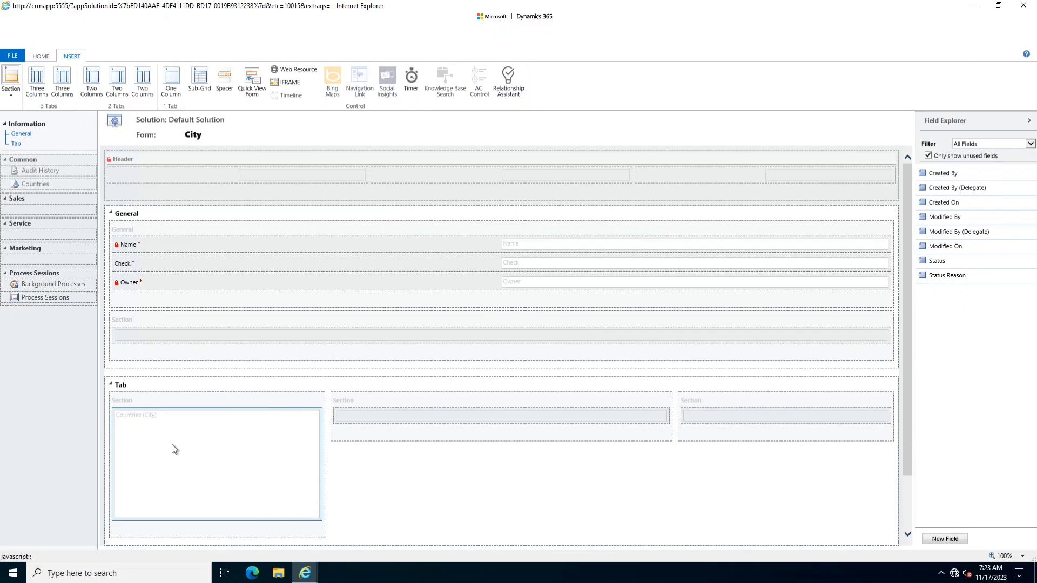
Step: Review the Records options under Data Source in the Countries (City) sub-grid's properties and close the dialog
double_click(244, 436)
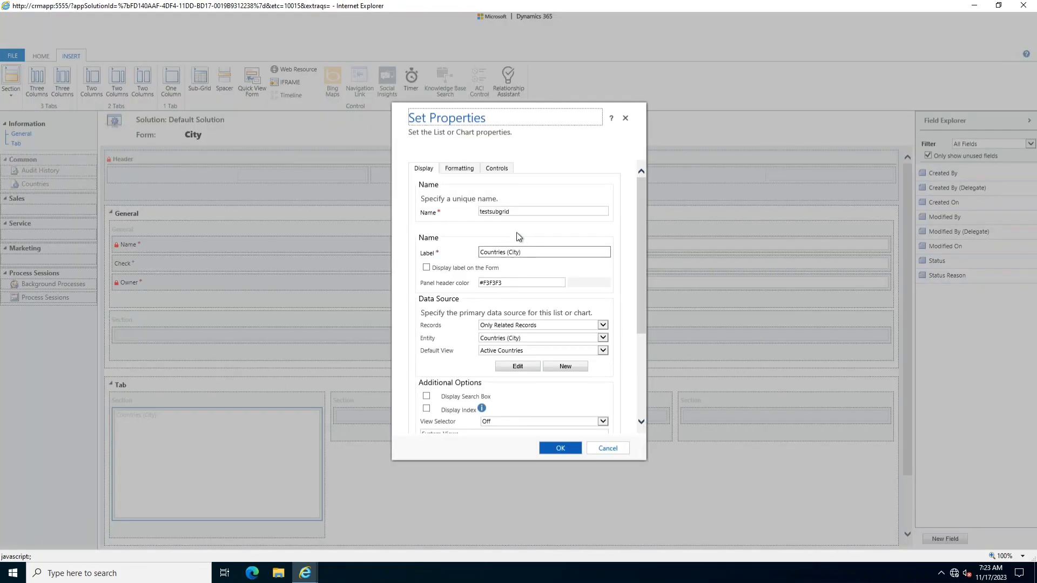
click(532, 326)
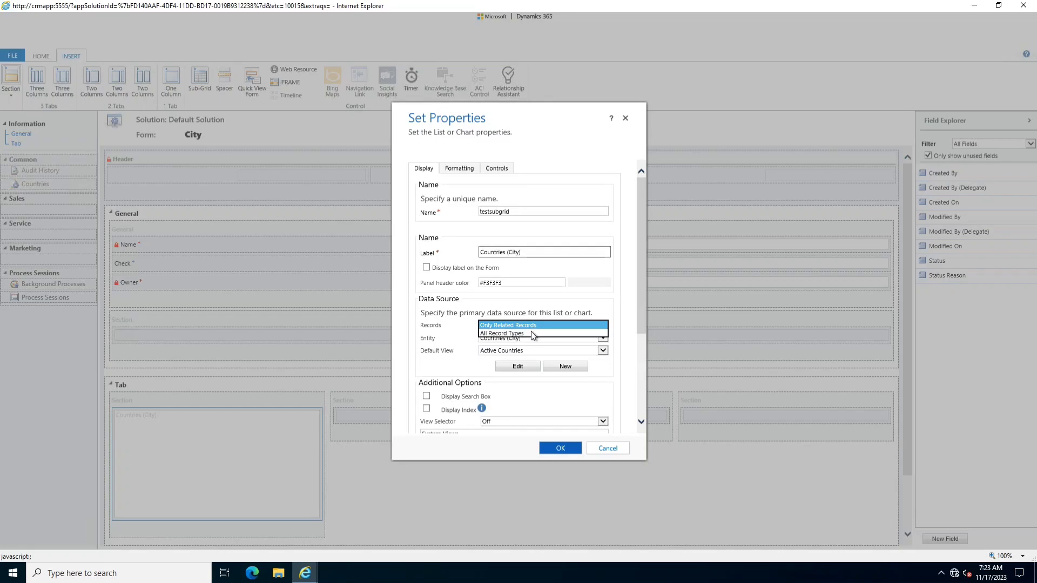
click(536, 340)
click(577, 448)
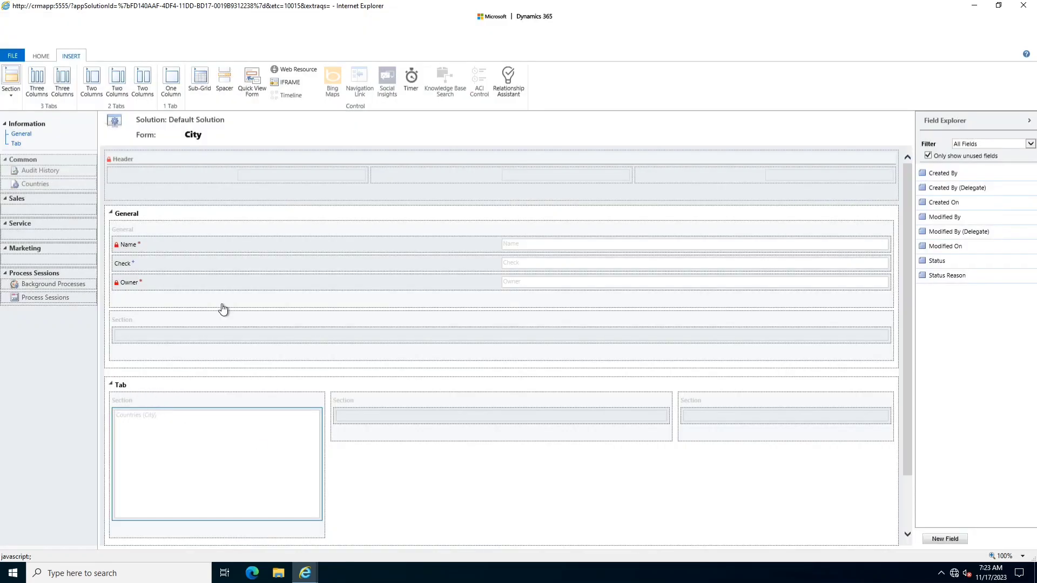
Step: Insert a spacer below the Owner field in the General section
click(225, 349)
click(193, 300)
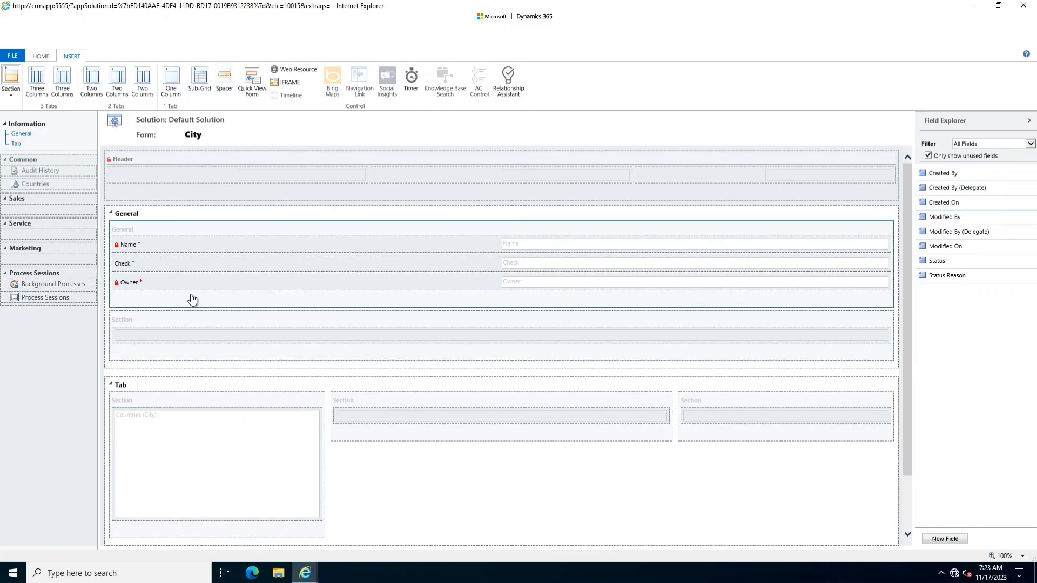
click(225, 81)
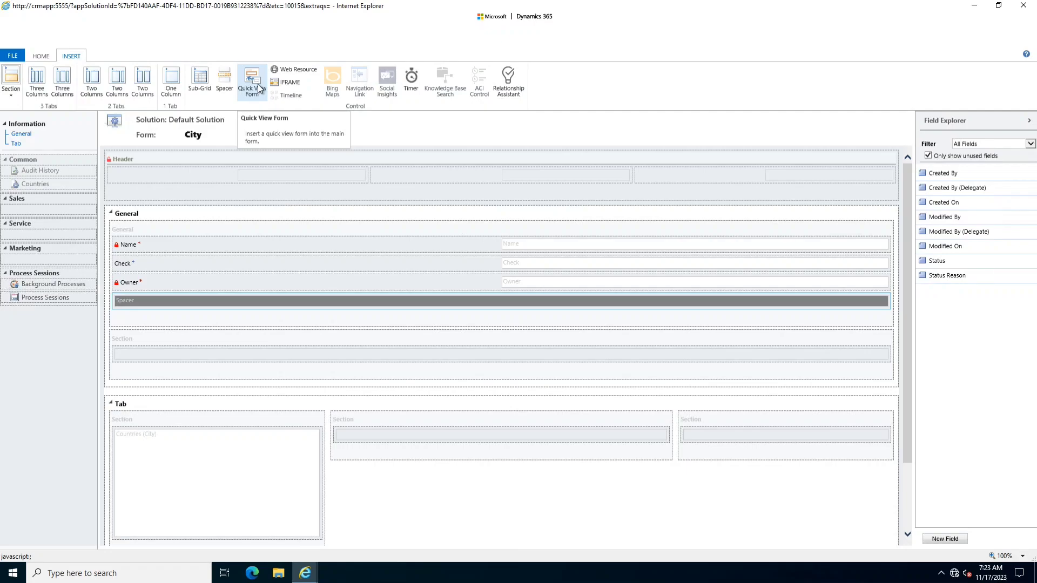
Step: View the settings for adding a web resource to the form and close them without adding one
click(298, 70)
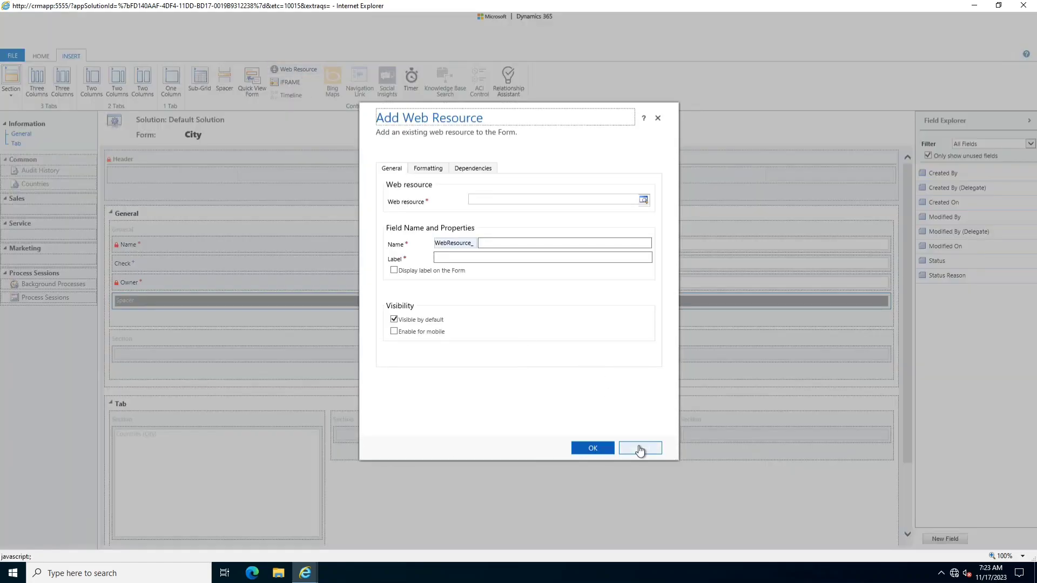
click(640, 448)
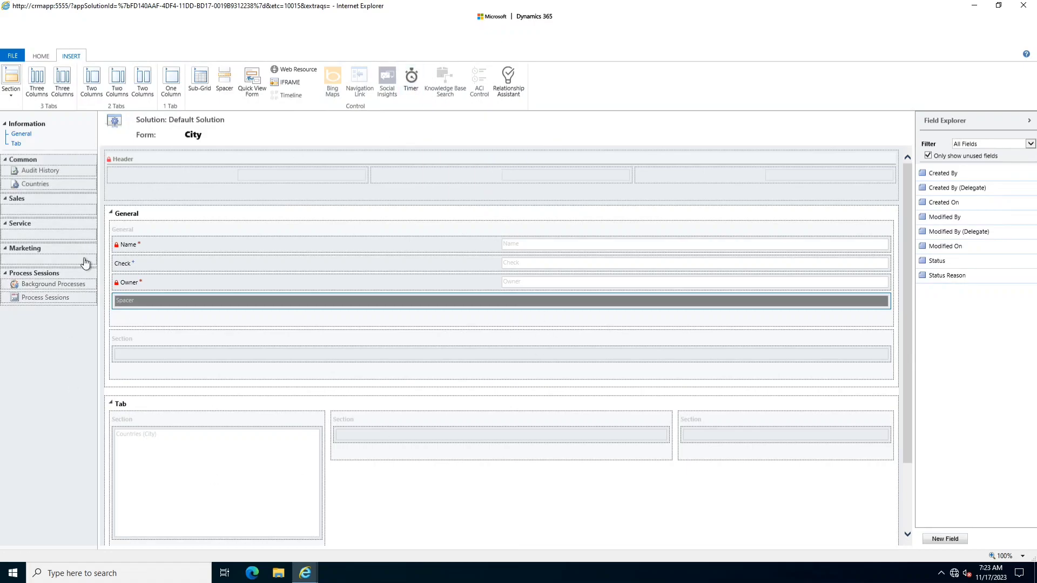
Step: Leave the form editor and resume the PowerPoint slide show, advancing to the "Main Form - Editing" slide
click(1030, 5)
click(497, 288)
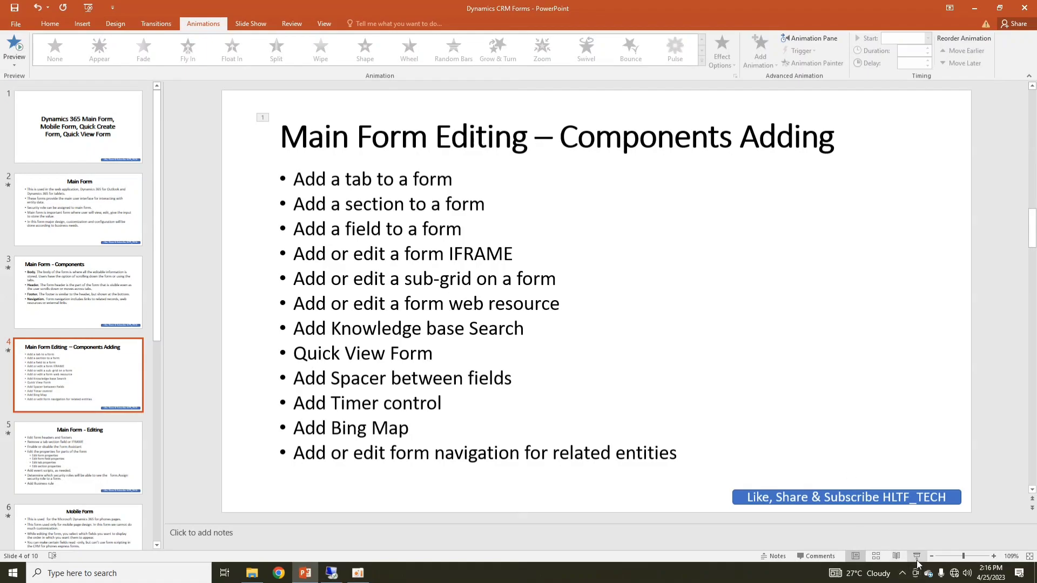
click(917, 562)
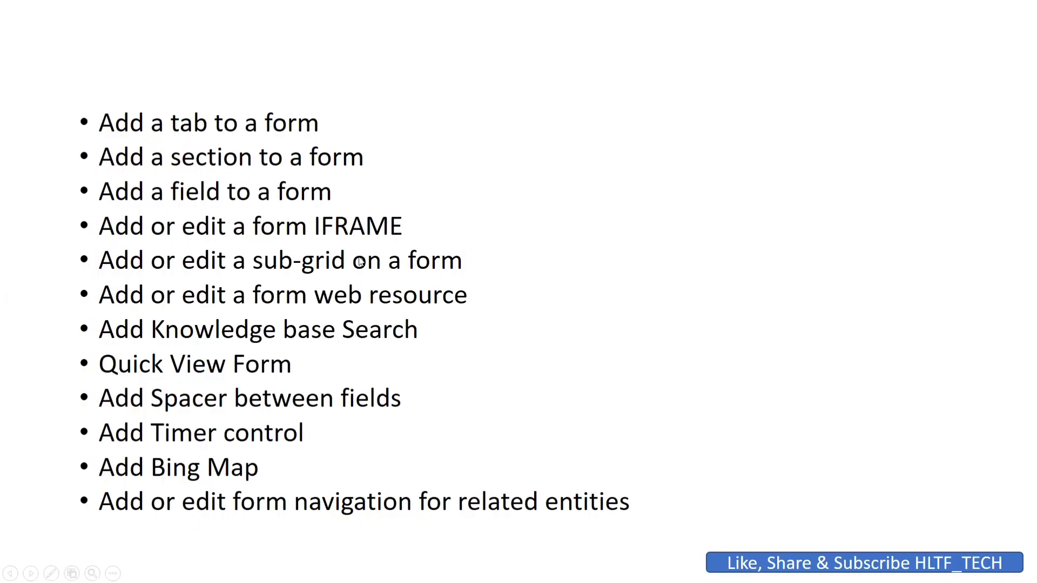
click(393, 416)
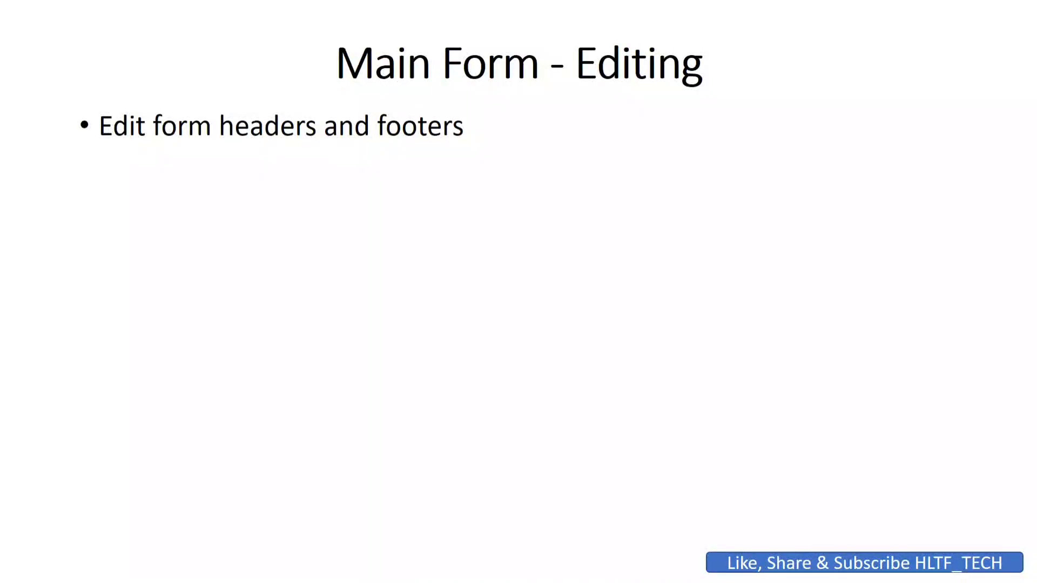
Step: Reveal the "Main Form - Editing" bullets through "Add event scripts, as needed." and end the slide show
key(Right)
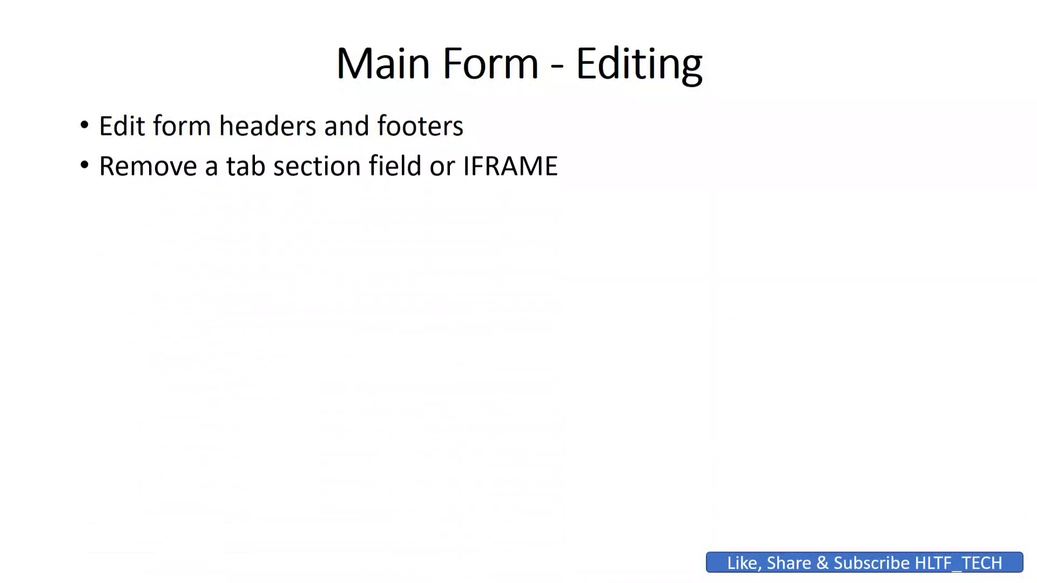
key(Right)
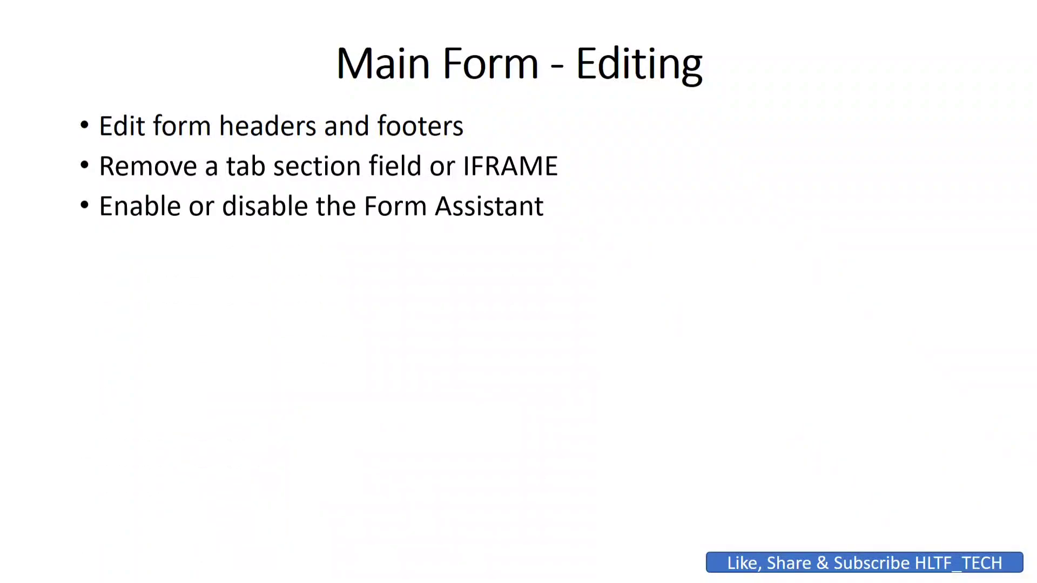
key(Right)
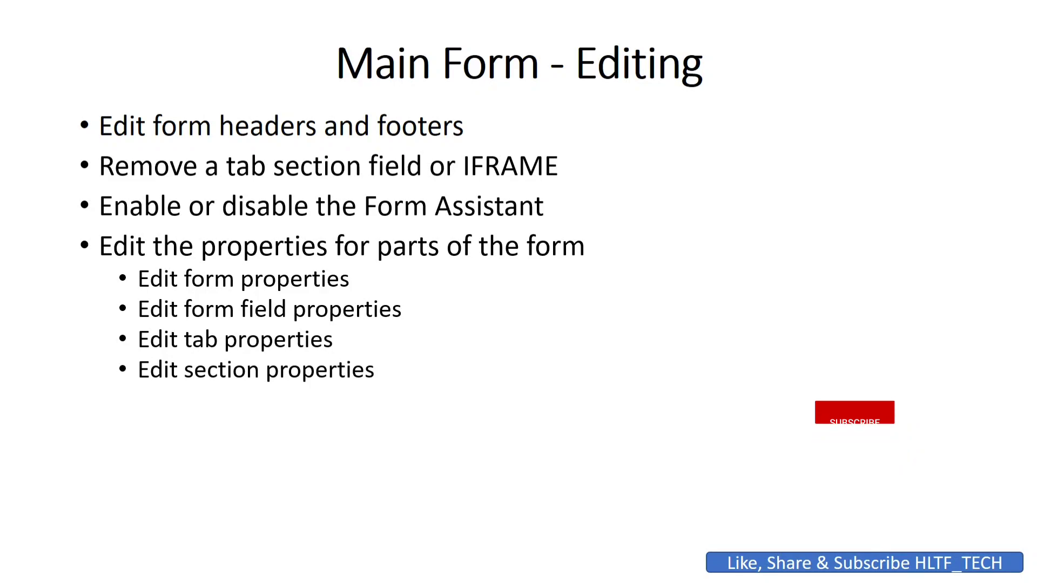
key(Right)
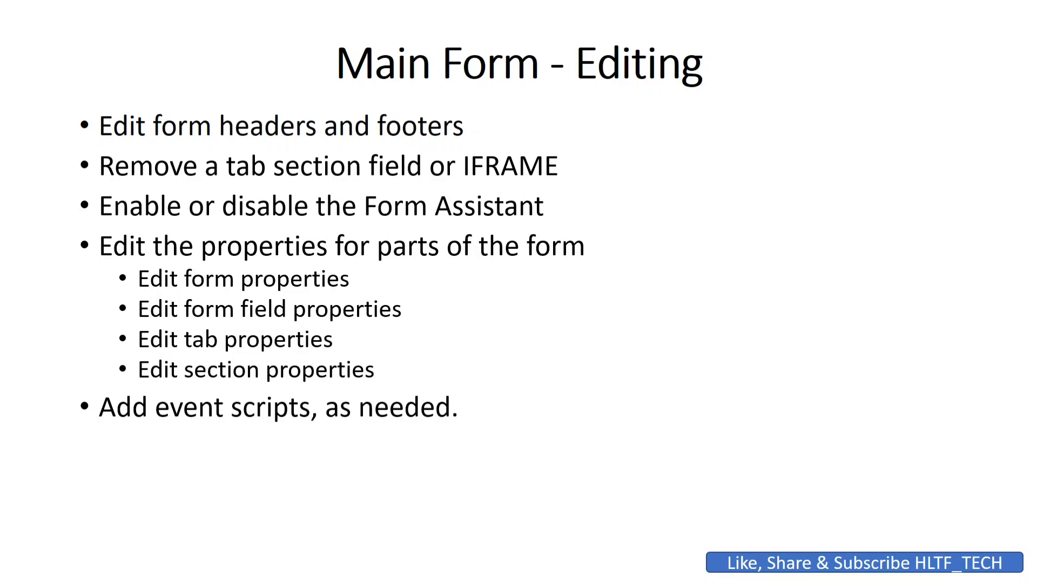
right_click(266, 432)
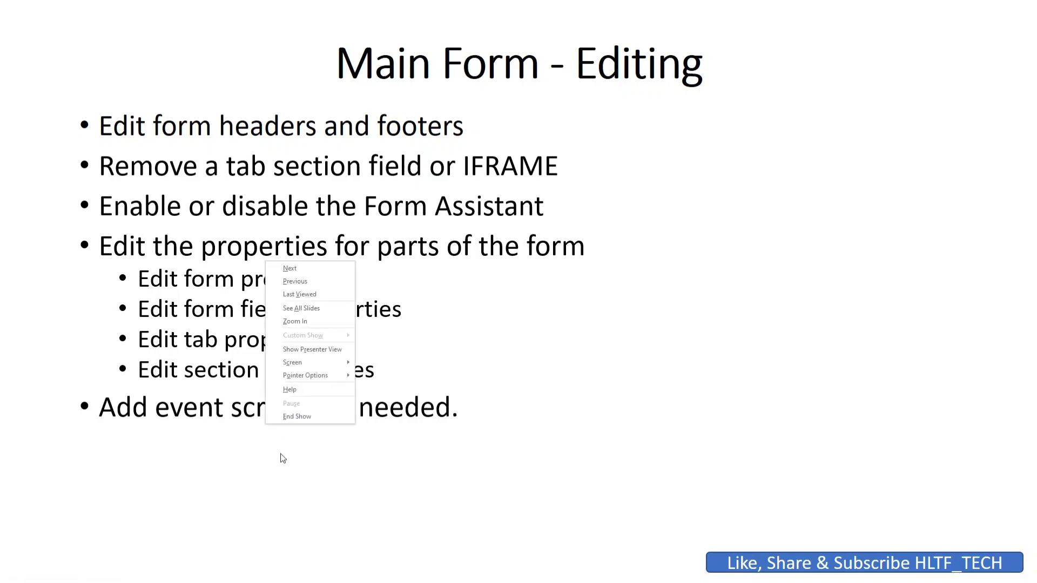
click(295, 421)
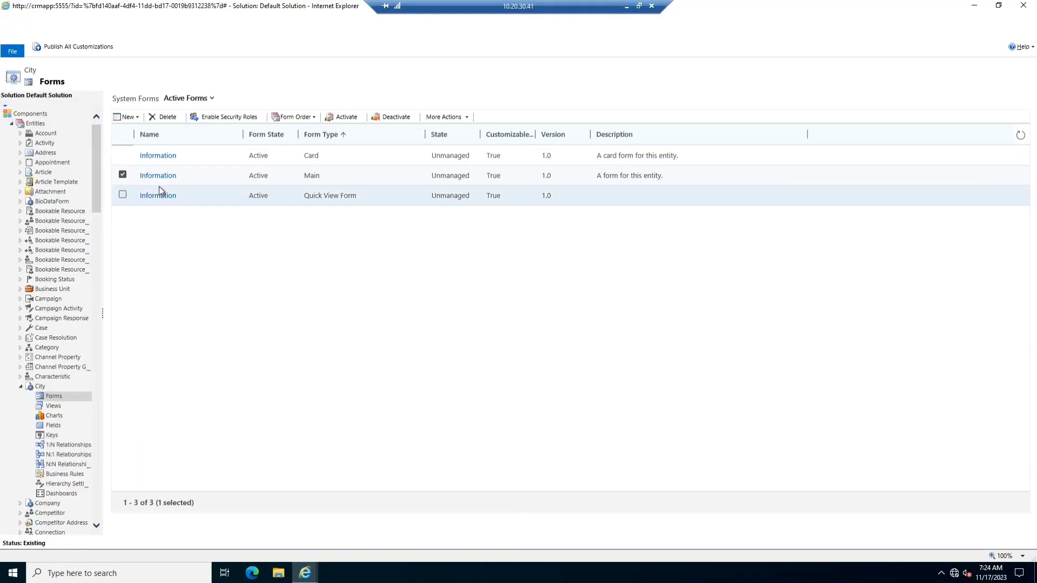
Step: Open the City entity's Main form, review the form libraries and event handlers in the Check field's properties, and close them without changes
click(160, 179)
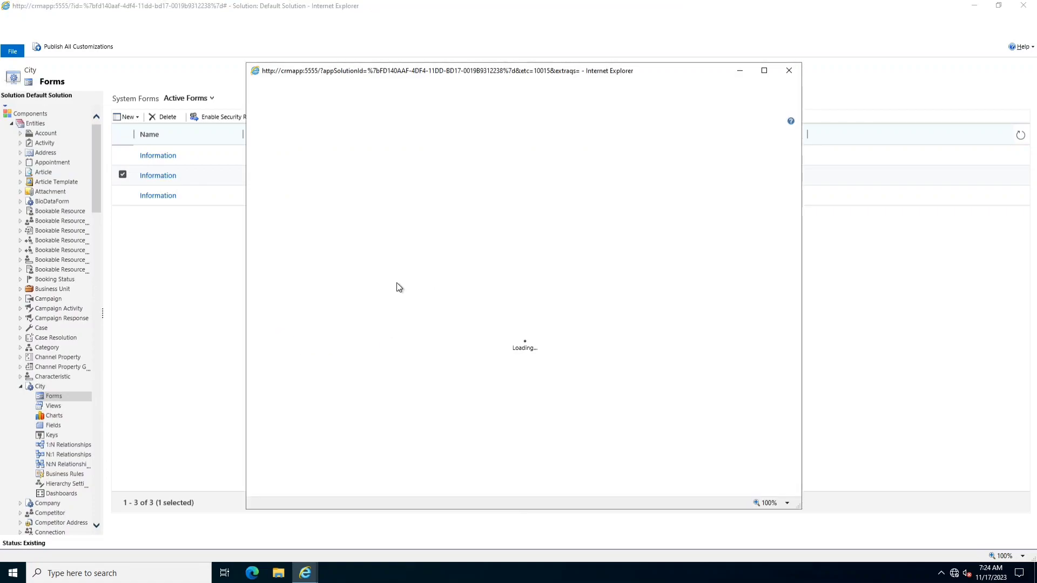
double_click(401, 336)
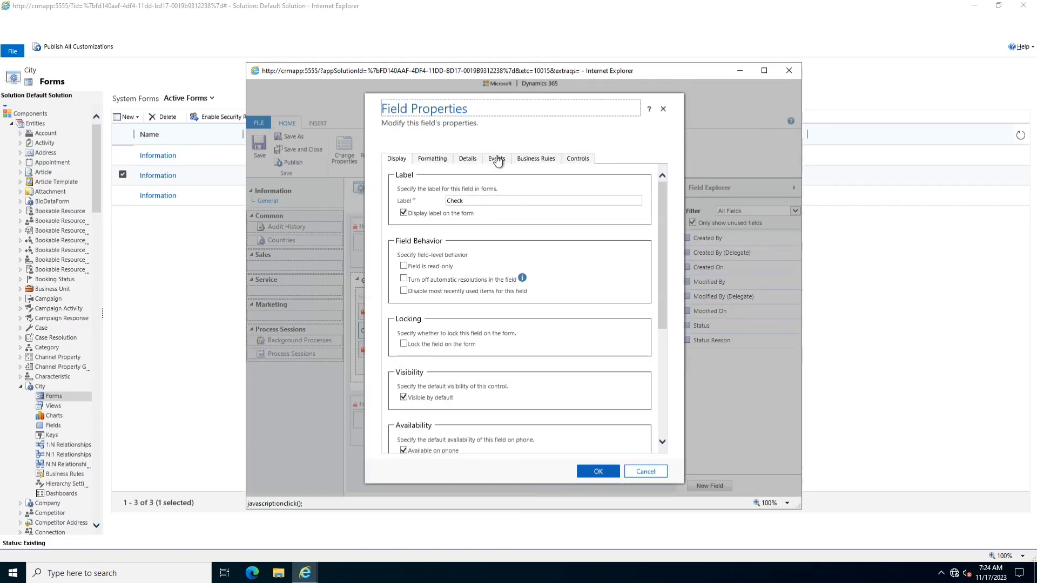
click(496, 158)
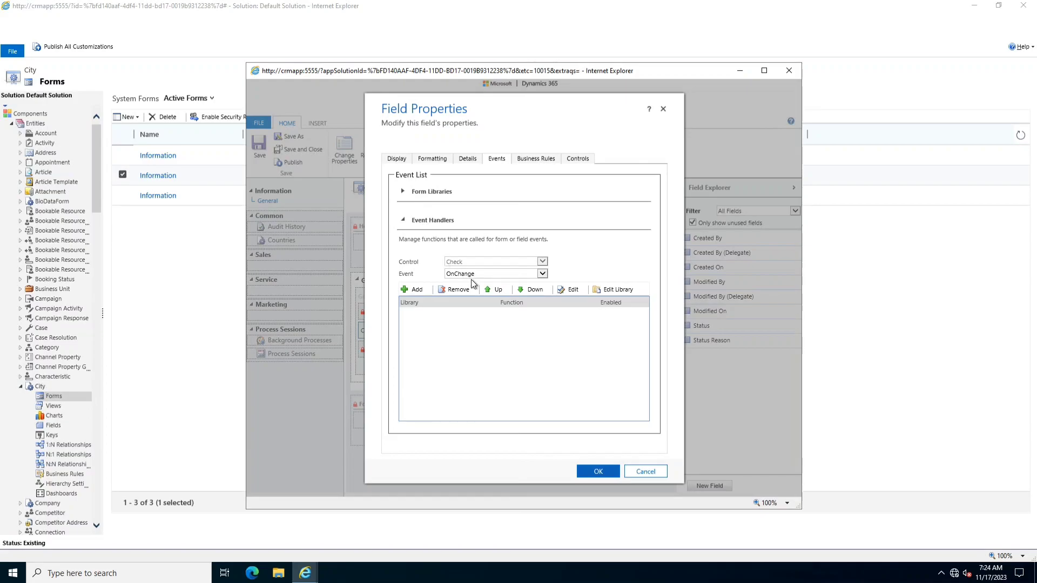
click(404, 192)
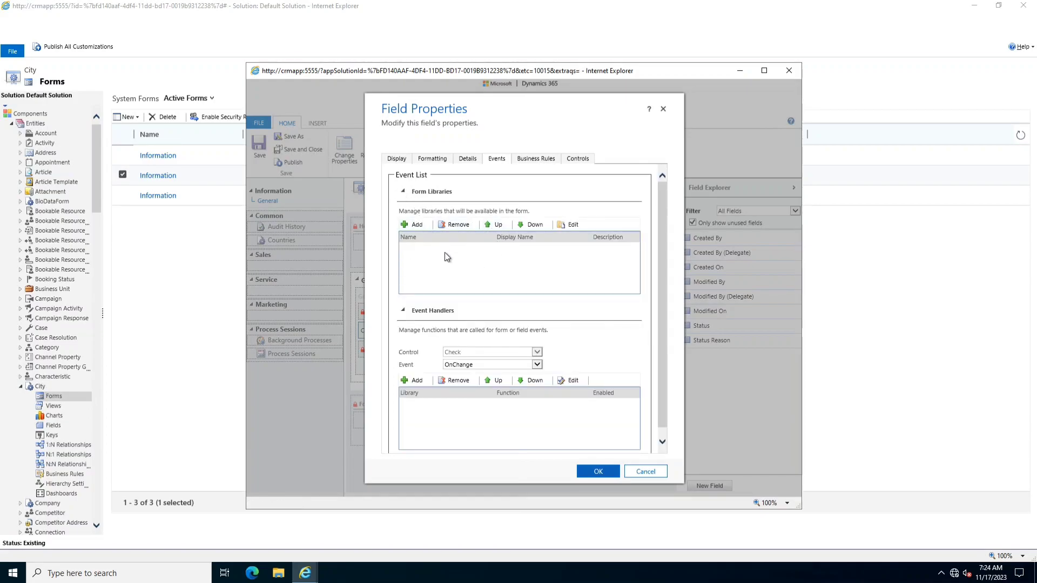
click(504, 365)
click(575, 337)
click(642, 473)
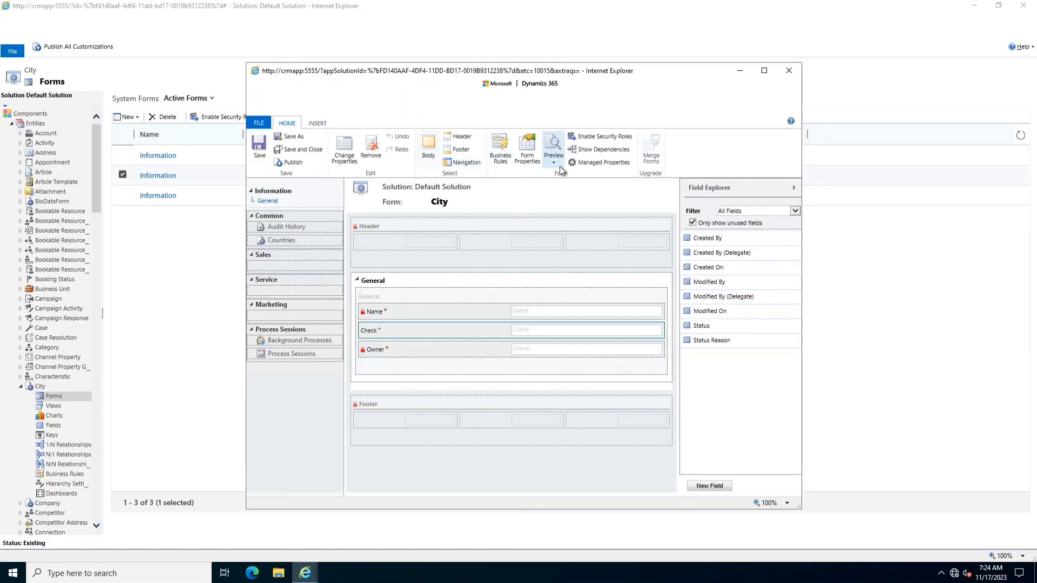
Step: Review the event and display settings in the City form's properties and close them without changes
click(533, 157)
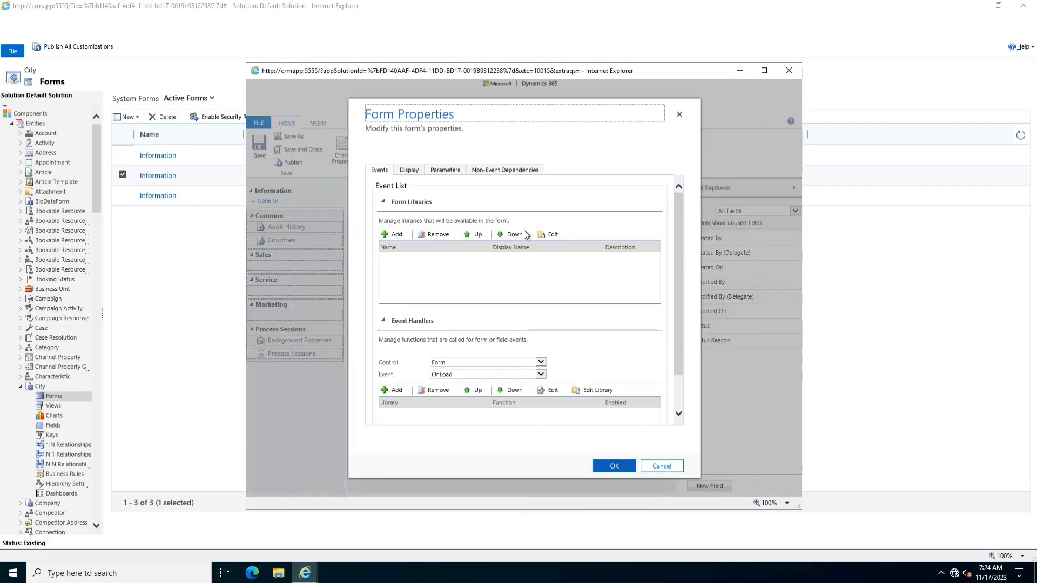
scroll(484, 293, down, 2)
scroll(486, 295, up, 2)
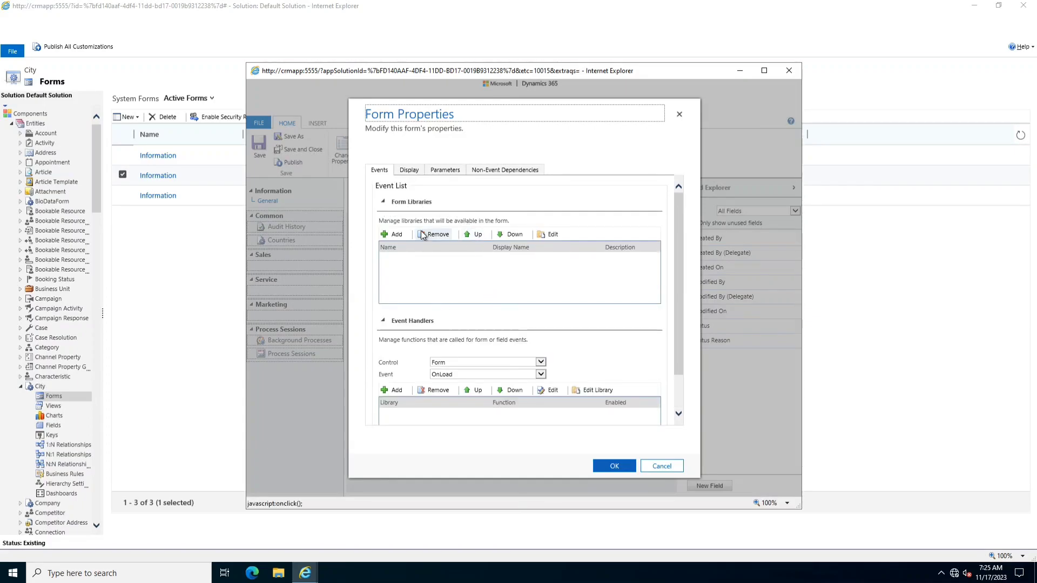
click(411, 171)
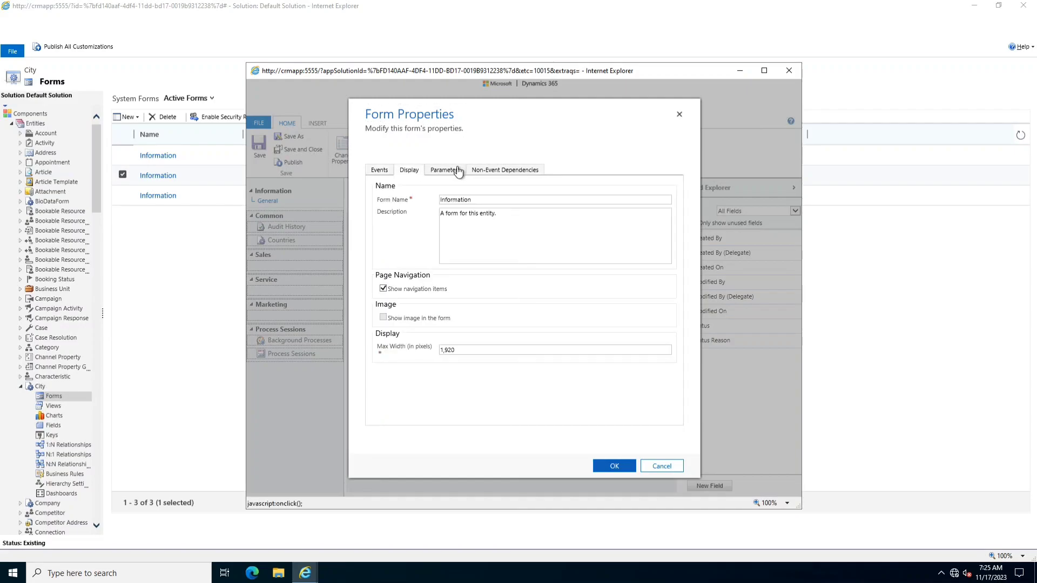
click(649, 466)
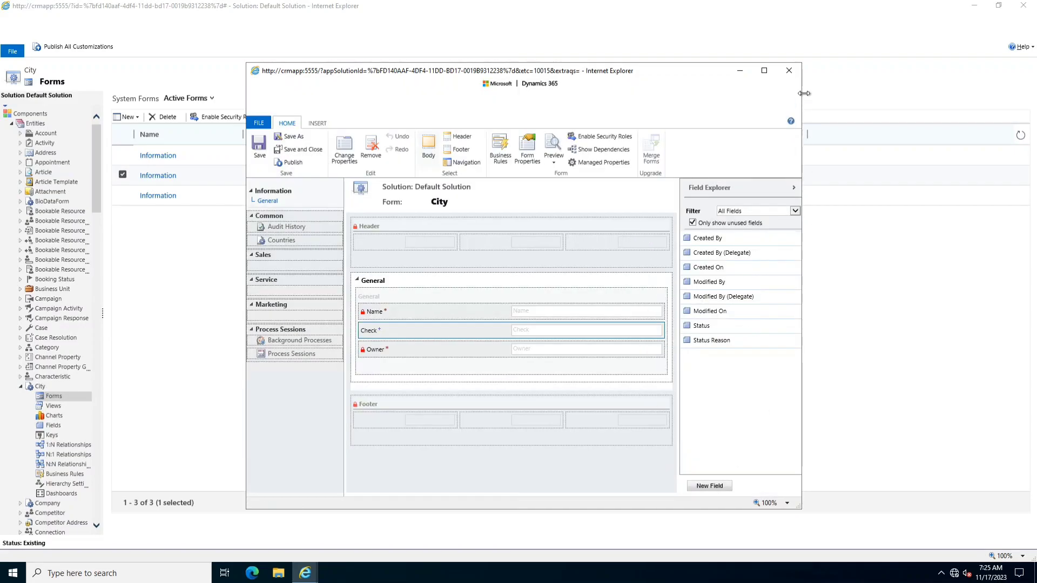
Step: Close the City form editor and switch from the remote session to the PowerPoint presentation
click(796, 70)
click(533, 296)
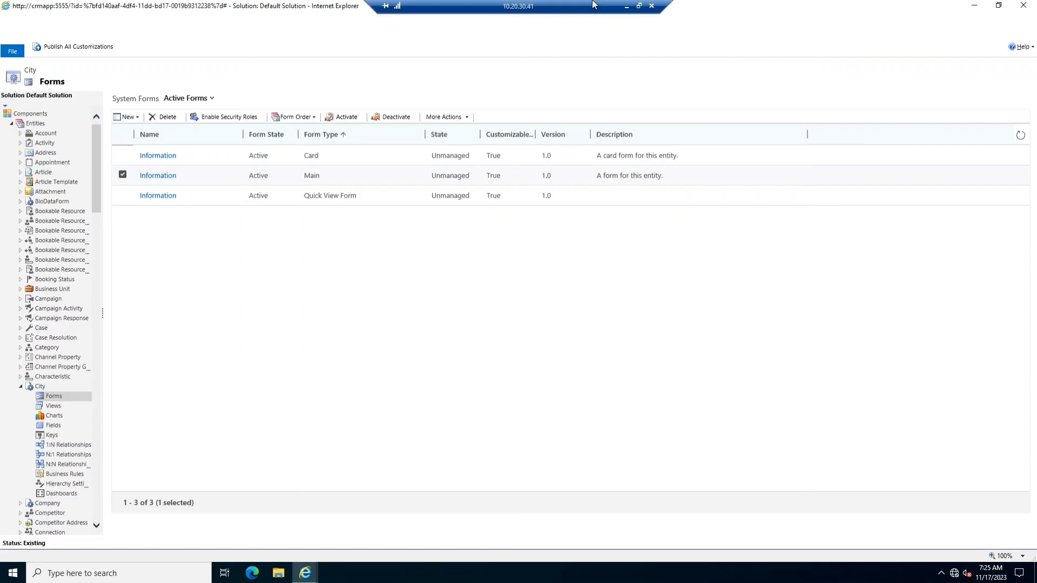
click(623, 7)
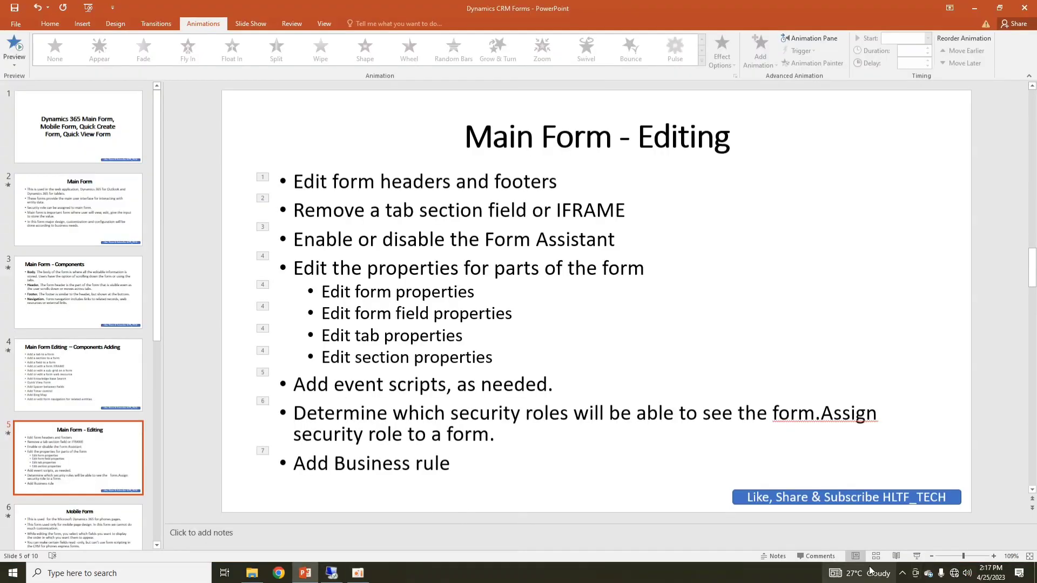
Step: Resume the slide show at "Main Form - Editing", reveal its bullets through "Add Business rule", and end the show
click(923, 558)
click(855, 326)
click(854, 326)
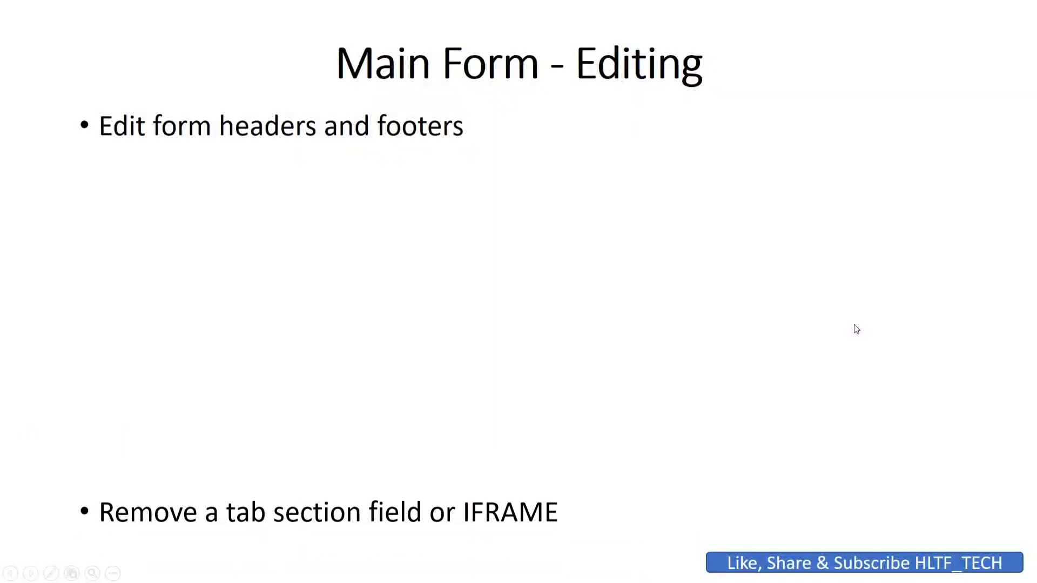
click(854, 326)
click(855, 326)
click(855, 326)
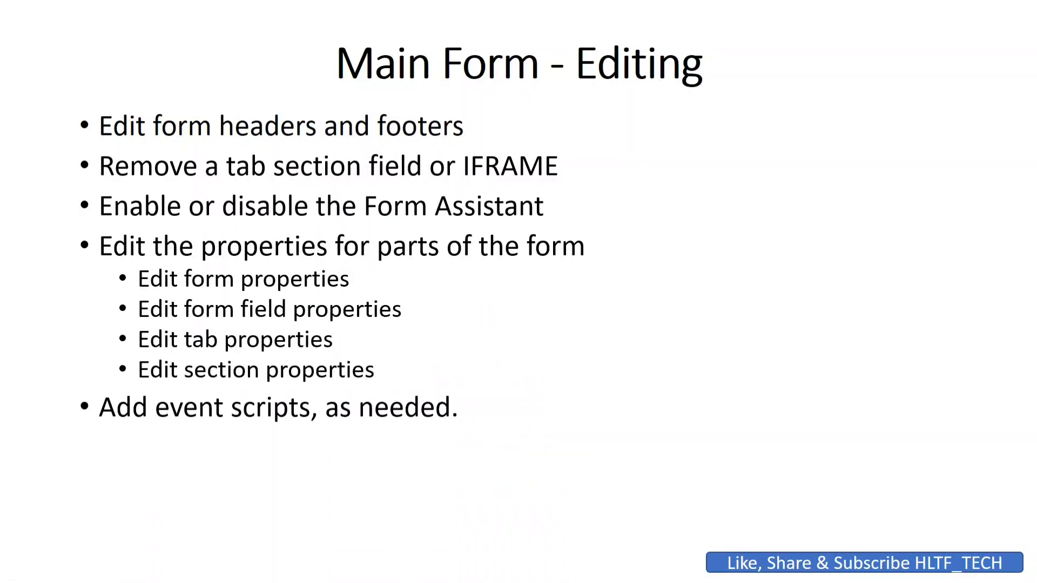
click(855, 326)
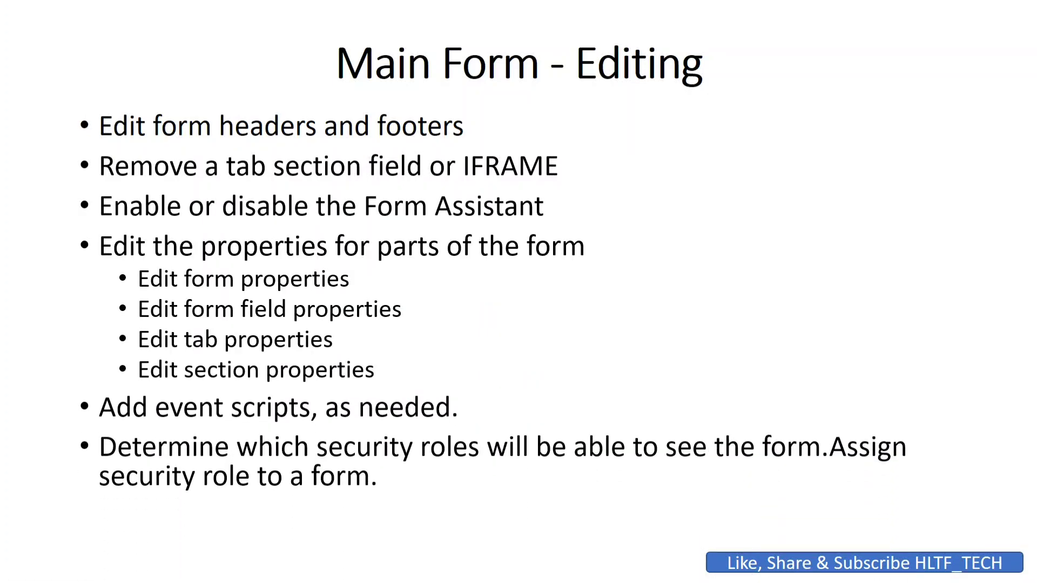
key(Right)
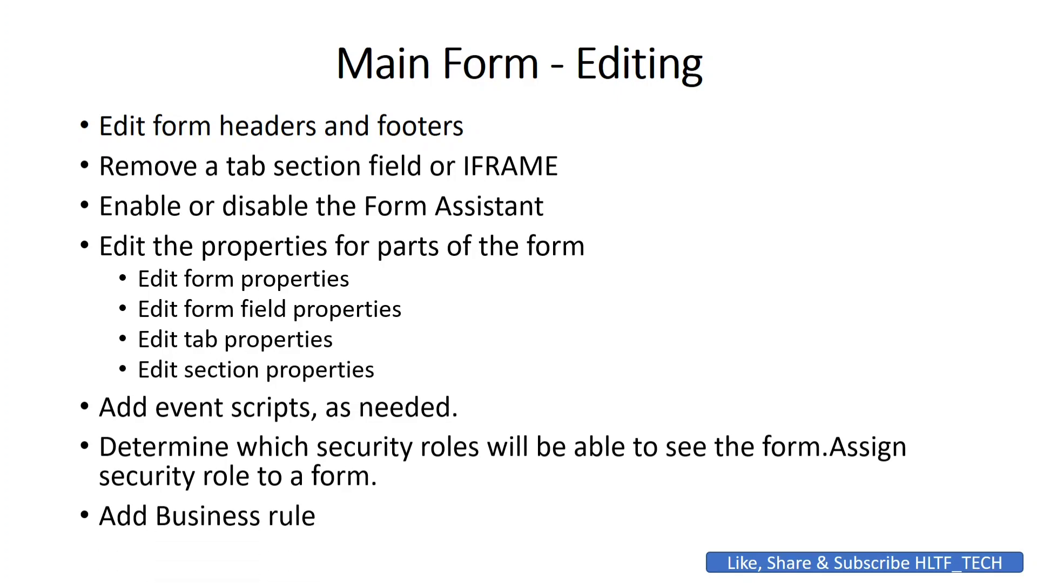
key(Right)
key(Left)
right_click(626, 346)
click(655, 505)
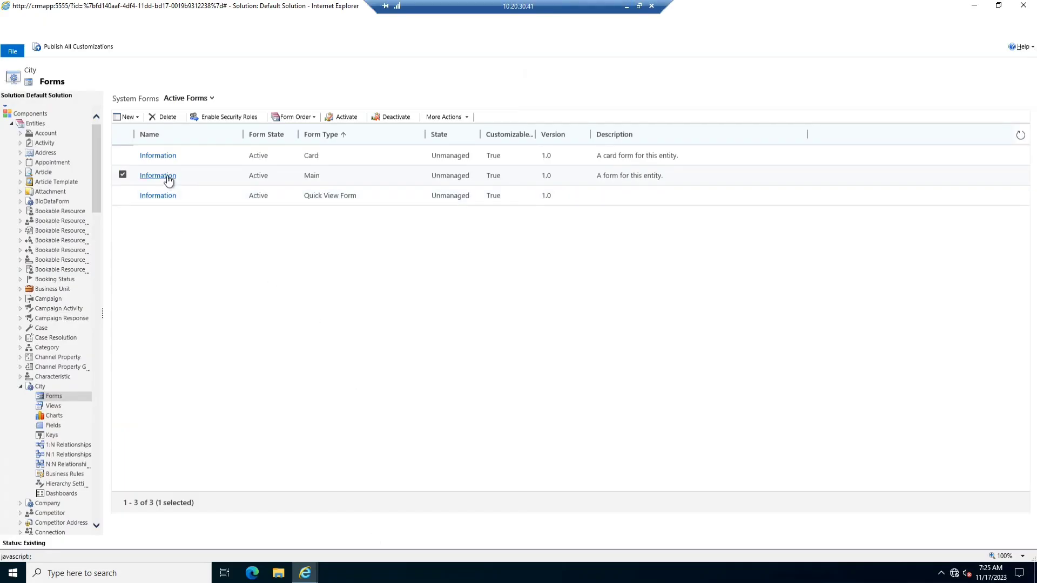
Step: Open the City Main form maximized, examine the display options and role list for assigning security roles, and cancel without changes
click(167, 177)
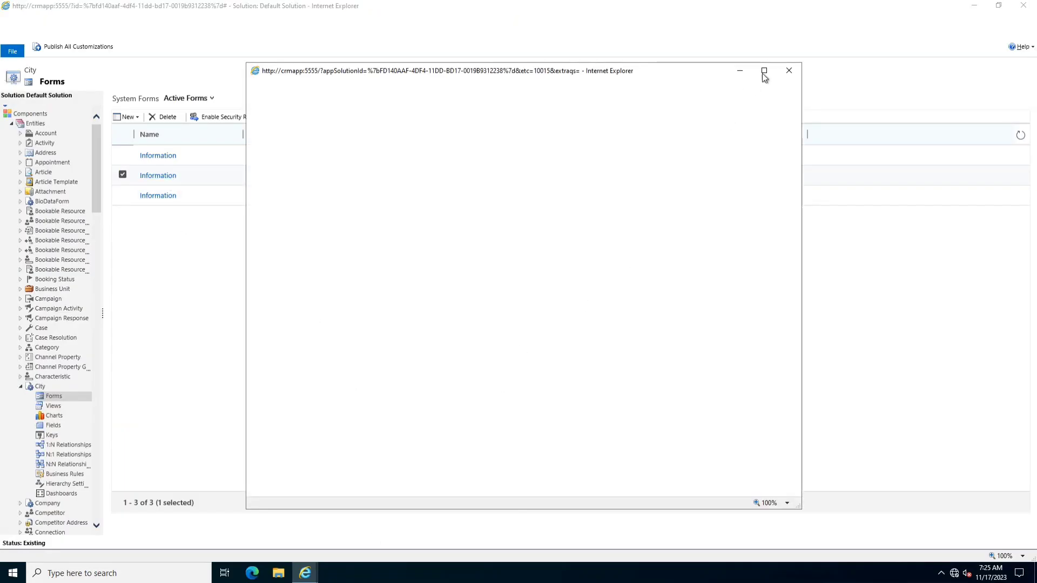
click(762, 74)
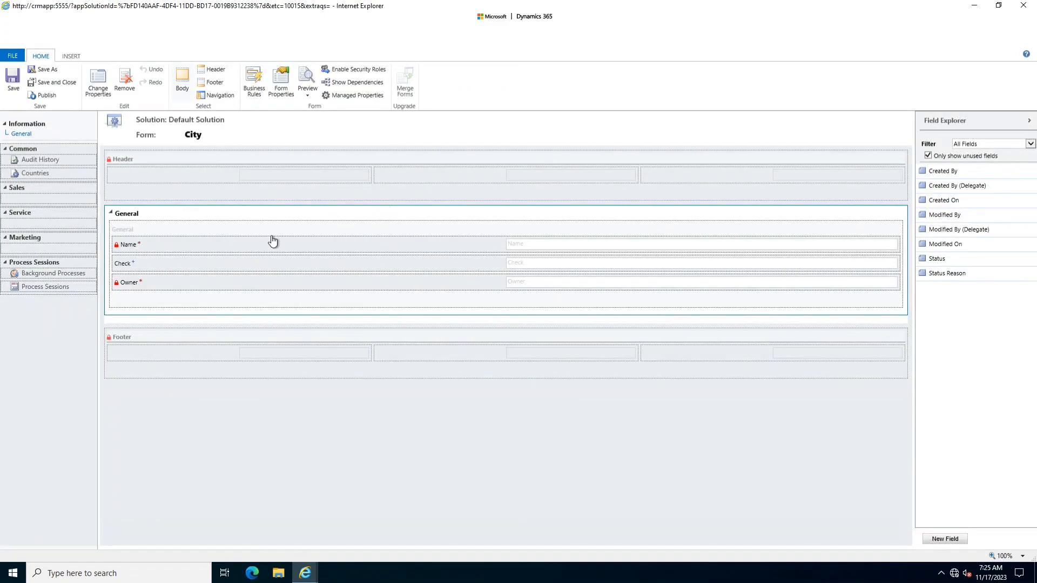
click(345, 71)
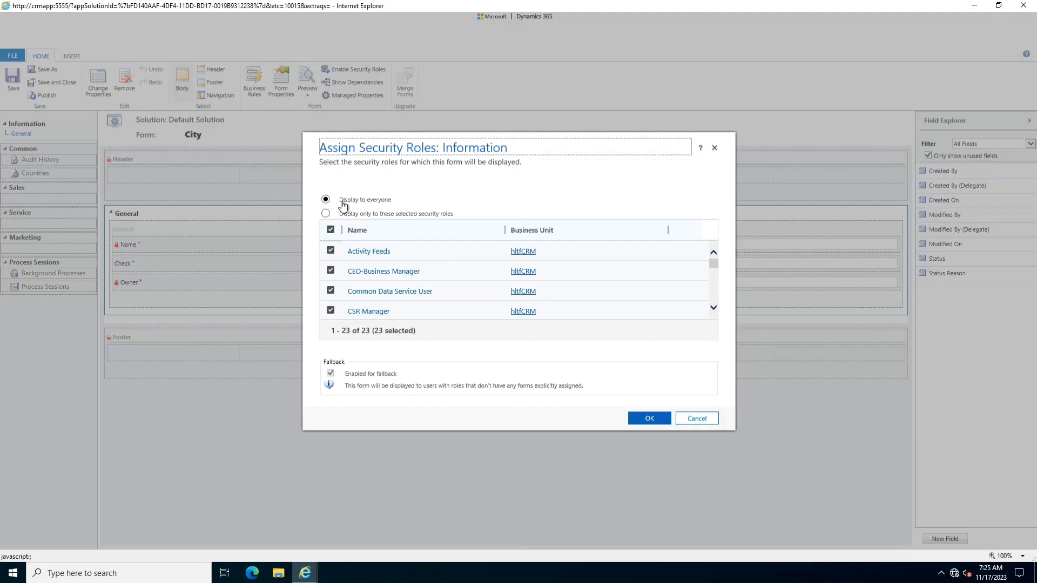
click(325, 214)
scroll(384, 270, down, 7)
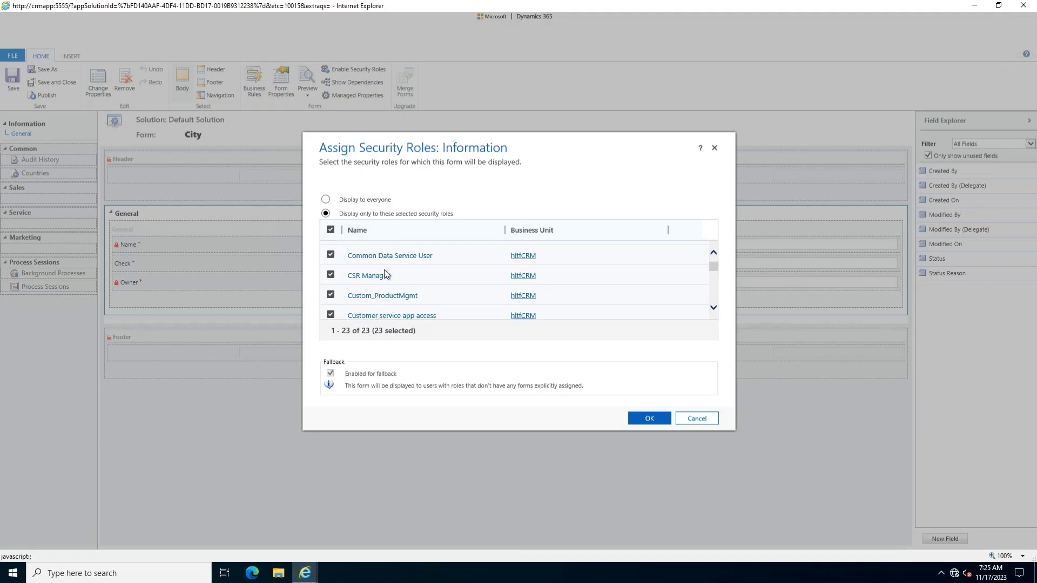
scroll(383, 270, down, 5)
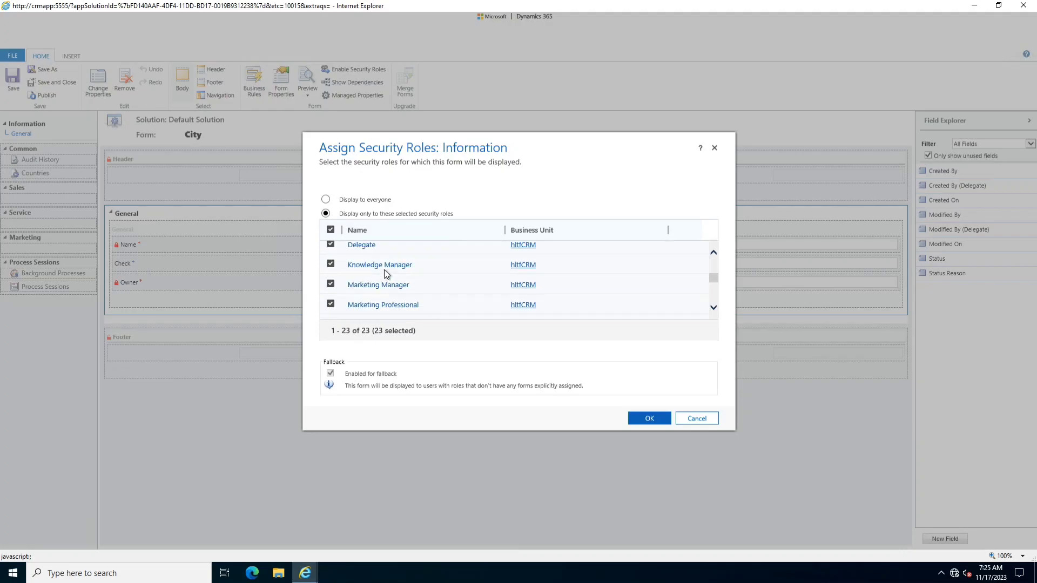
scroll(386, 274, down, 3)
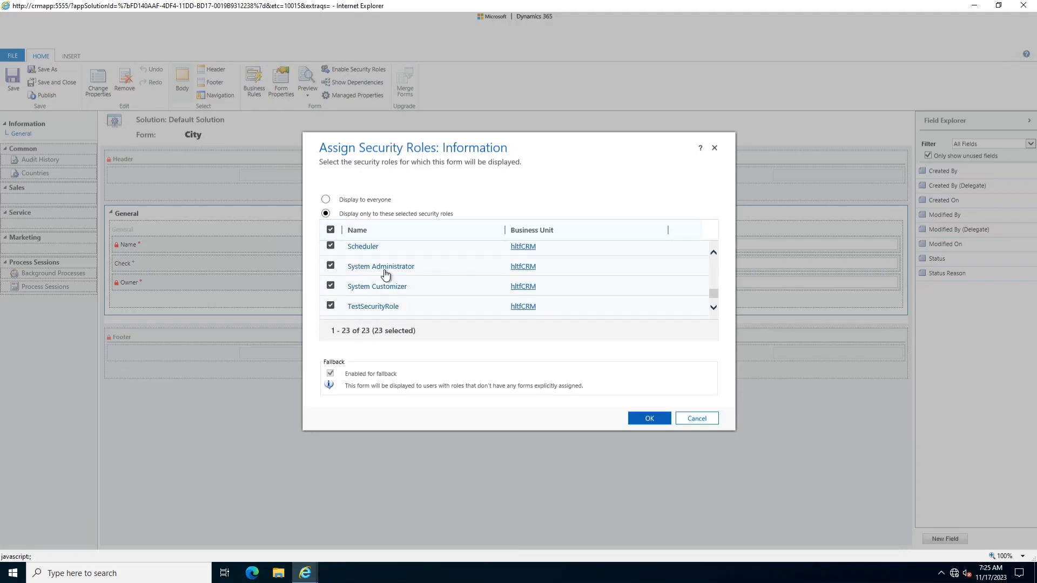
scroll(385, 274, up, 8)
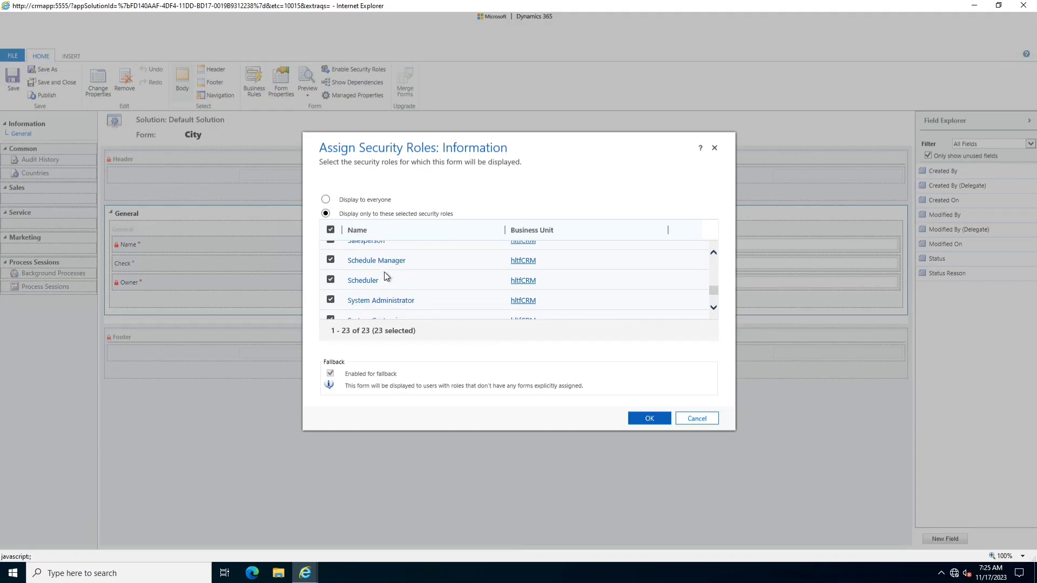
scroll(385, 276, up, 3)
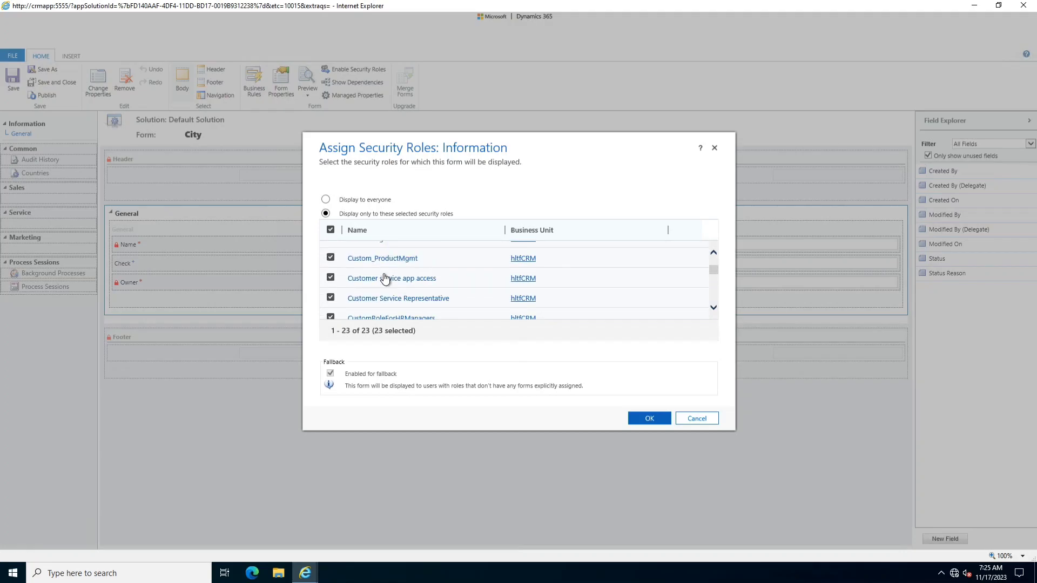
scroll(392, 272, down, 1)
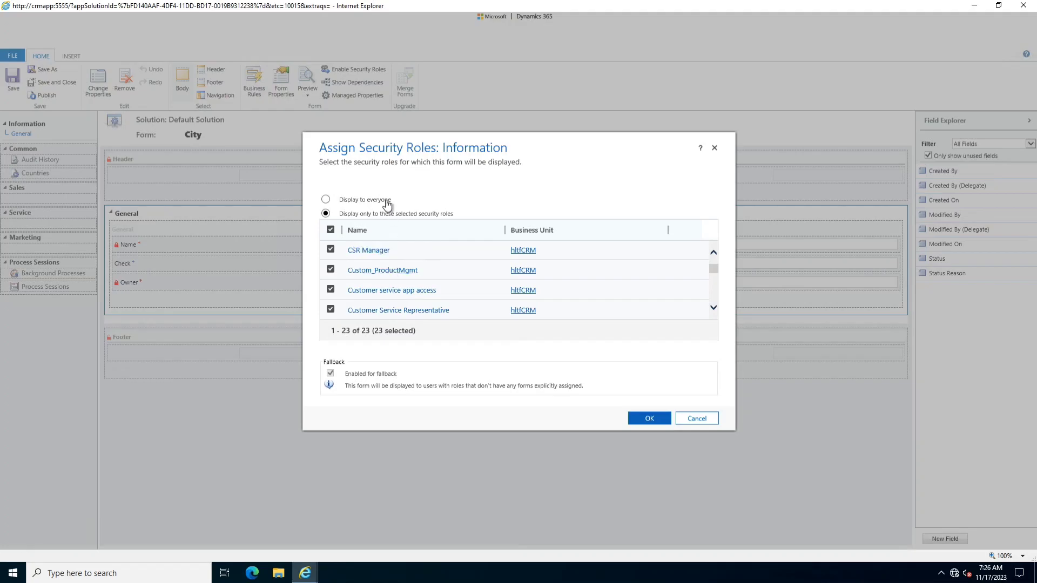
click(326, 199)
click(696, 419)
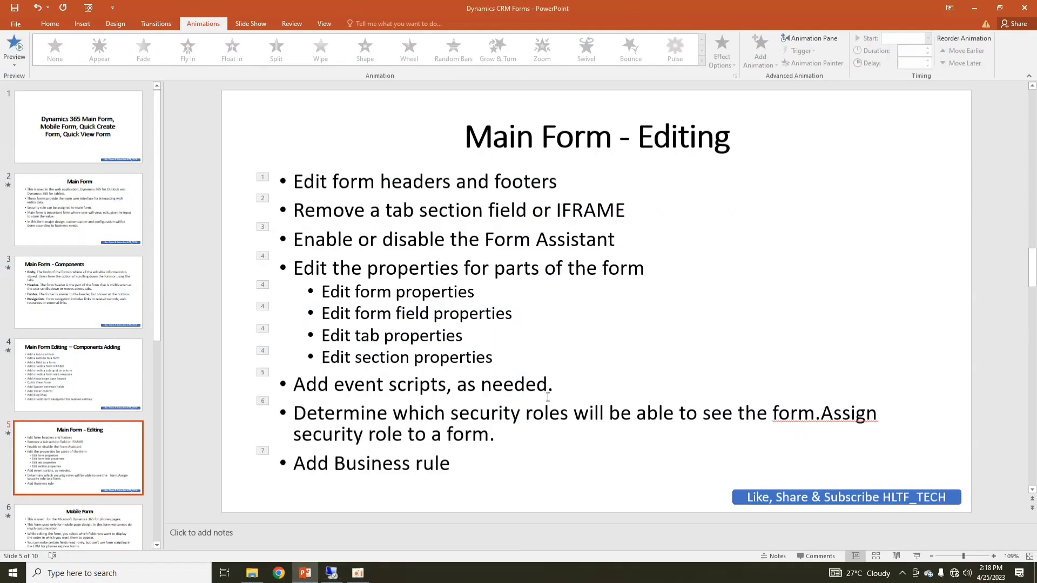
Step: Return to the City form editor and start a new business rule from the Business Rules Explorer
click(358, 572)
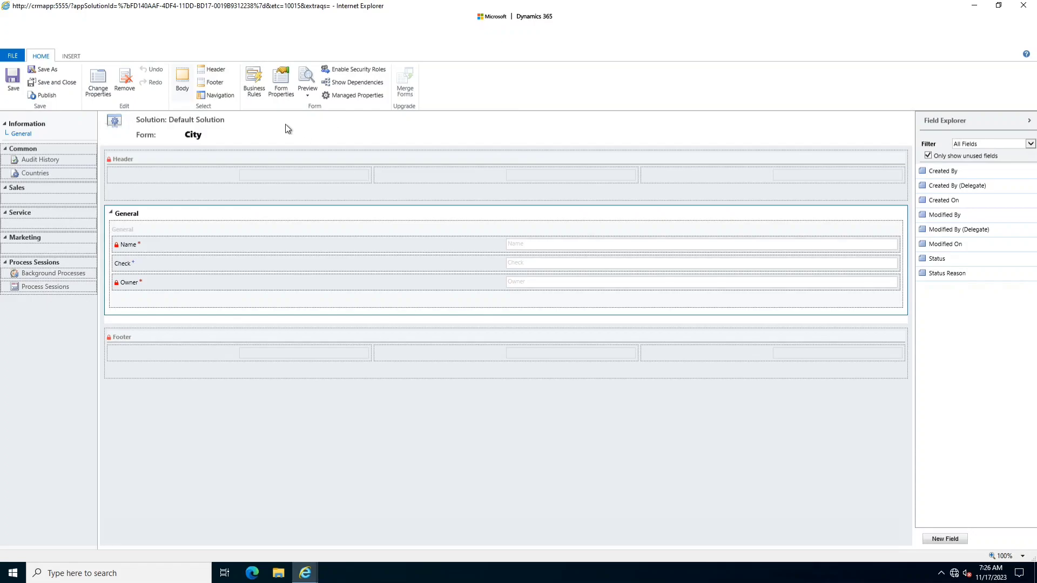
click(259, 95)
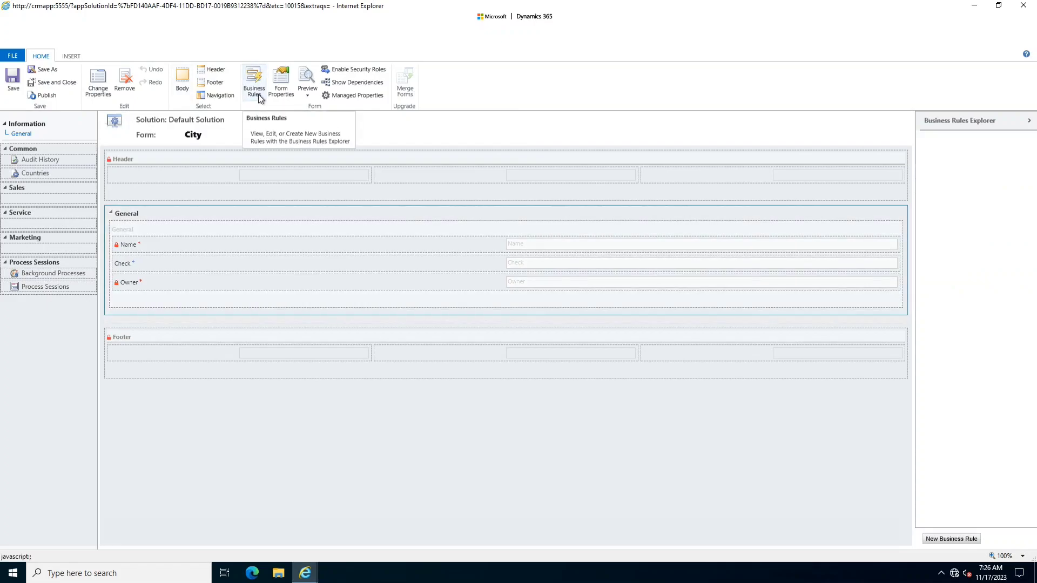
click(928, 539)
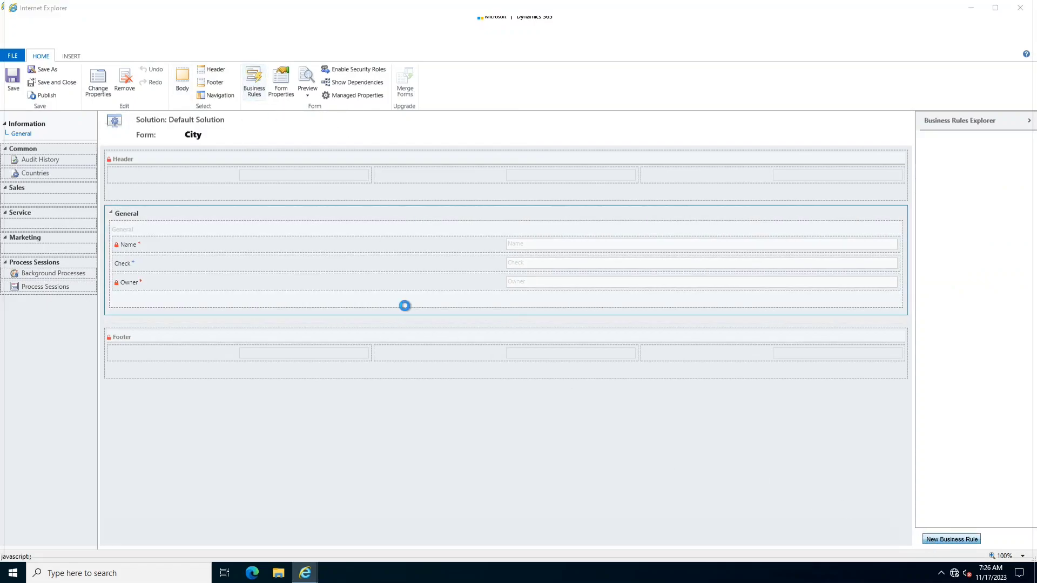